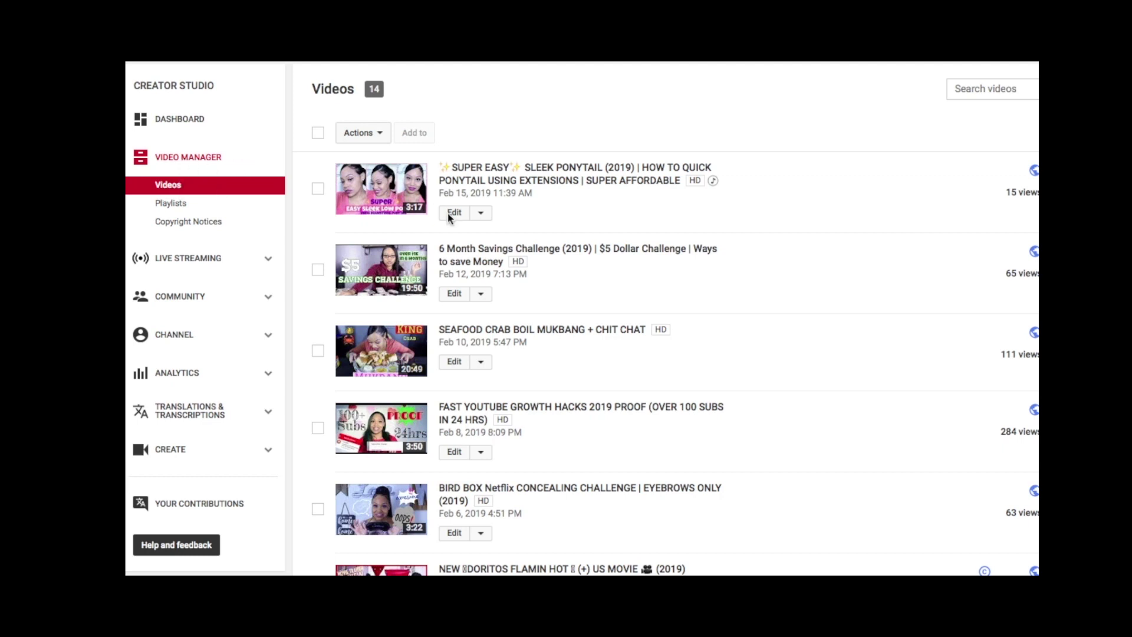
Open the Edit dropdown for the Sleek Ponytail video in the Videos list
{"action": "left_click", "coordinate": [482, 213]}
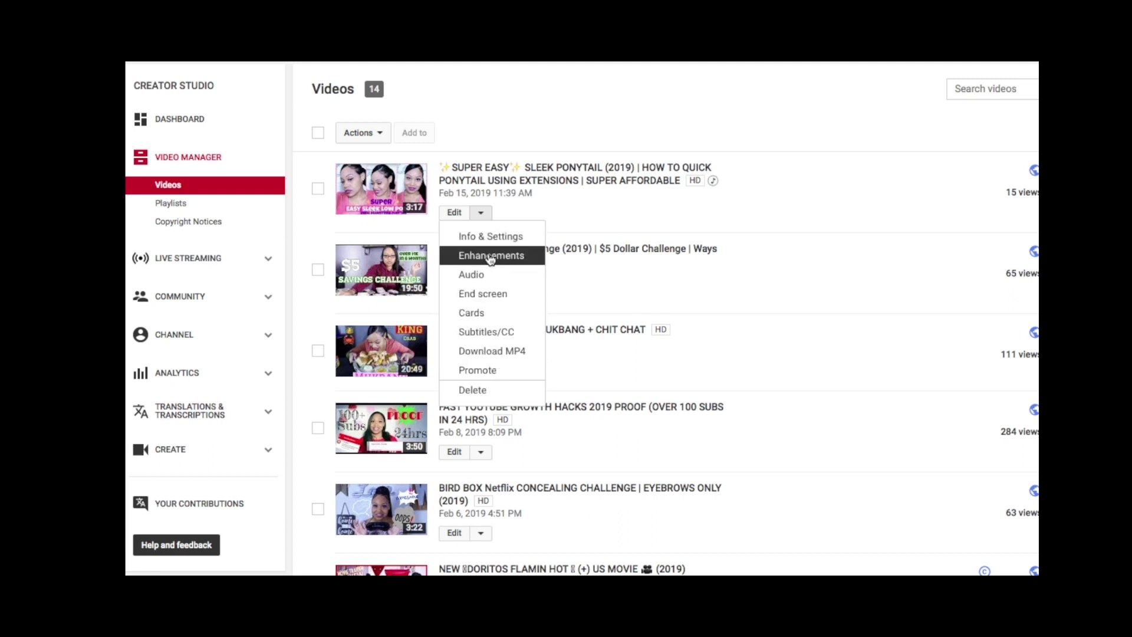
Choose Cards from the Sleek Ponytail video's Edit menu
{"action": "left_click", "coordinate": [482, 316]}
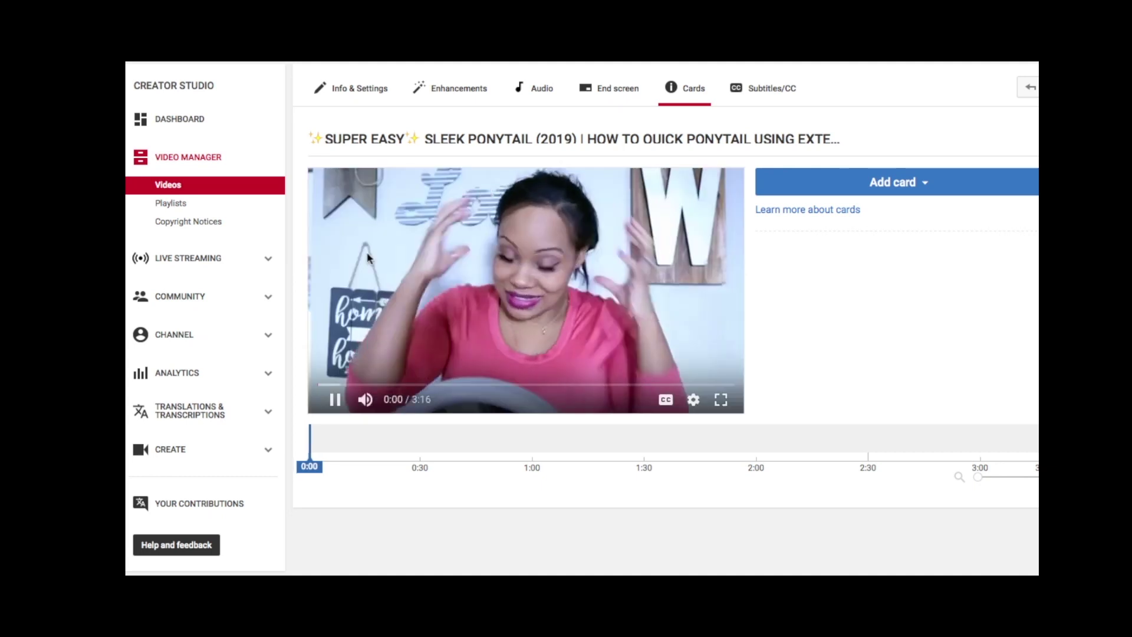
Pause the ponytail video at 0:02 and begin a Video or Playlist card there
{"action": "left_click", "coordinate": [335, 400]}
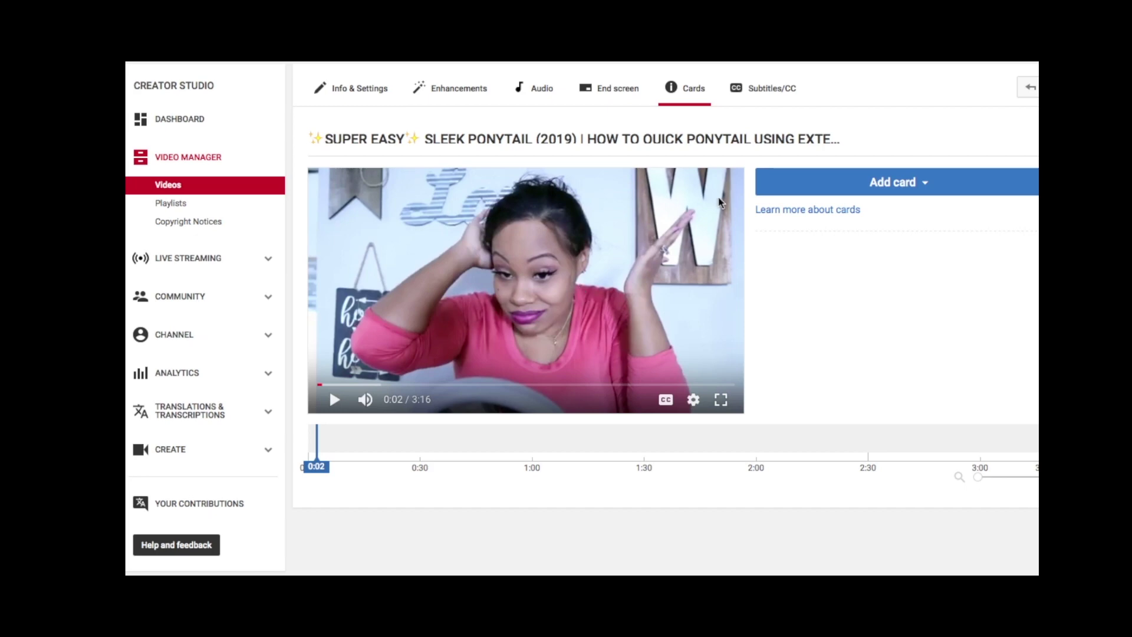
{"action": "left_click", "coordinate": [828, 189]}
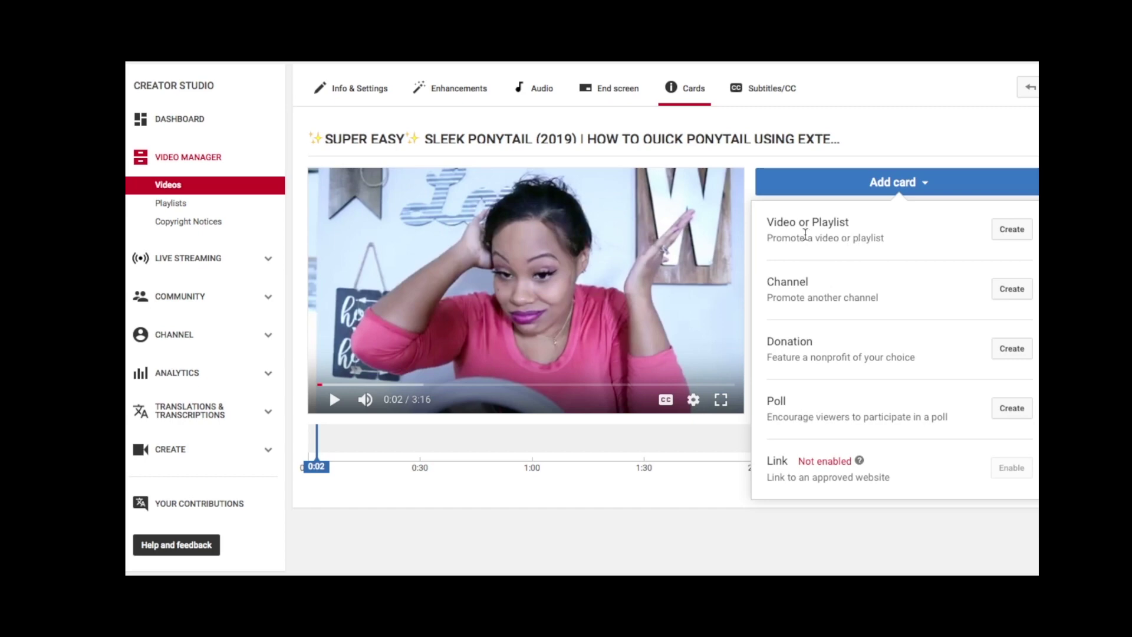
{"action": "left_click", "coordinate": [1018, 237]}
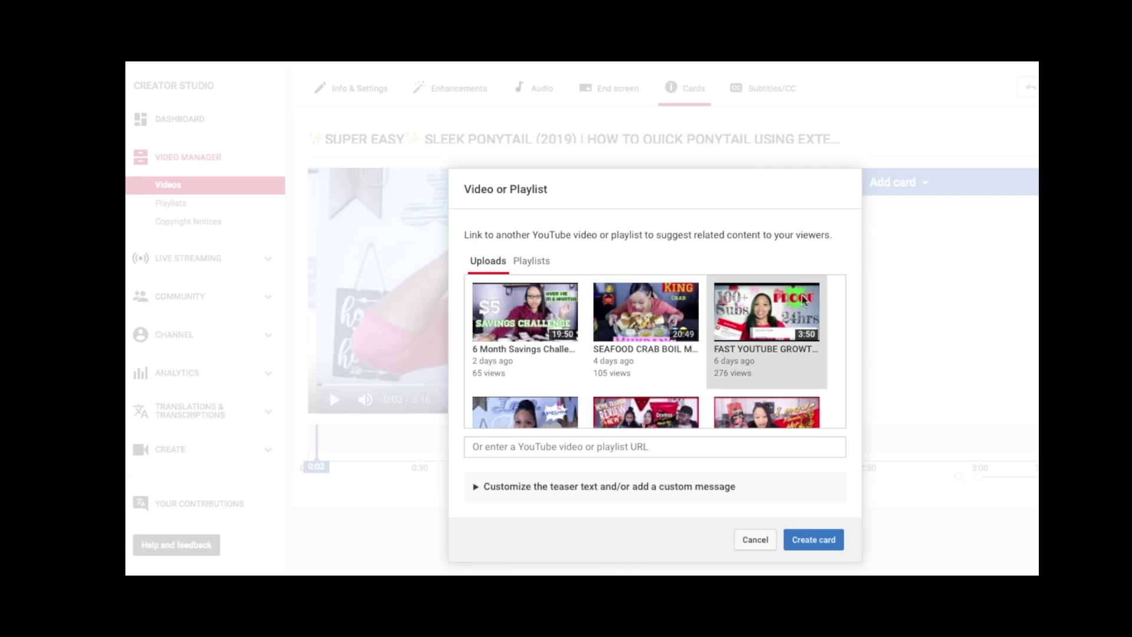
Create a 0:02 card linking to SEAFOOD CRAB BOIL MUKBANG + CHIT CHAT and preview its teaser
{"action": "scroll", "coordinate": [655, 348], "scroll_direction": "down", "scroll_amount": 1}
{"action": "scroll", "coordinate": [654, 347], "scroll_direction": "down", "scroll_amount": 4}
{"action": "scroll", "coordinate": [654, 347], "scroll_direction": "up", "scroll_amount": 5}
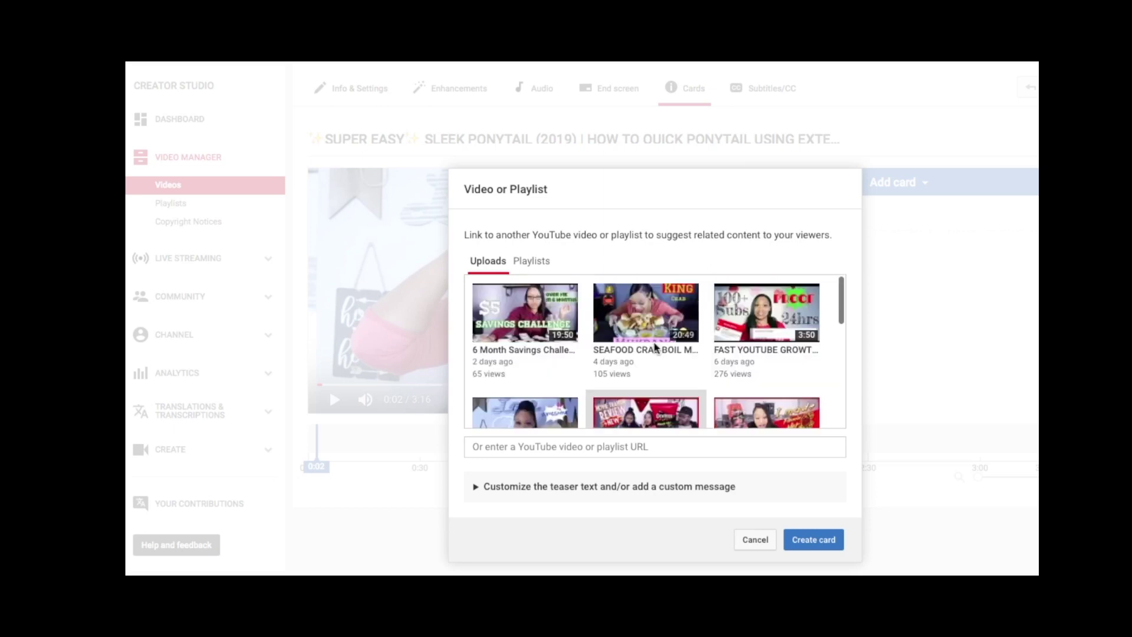
{"action": "scroll", "coordinate": [654, 345], "scroll_direction": "down", "scroll_amount": 2}
{"action": "scroll", "coordinate": [654, 342], "scroll_direction": "up", "scroll_amount": 2}
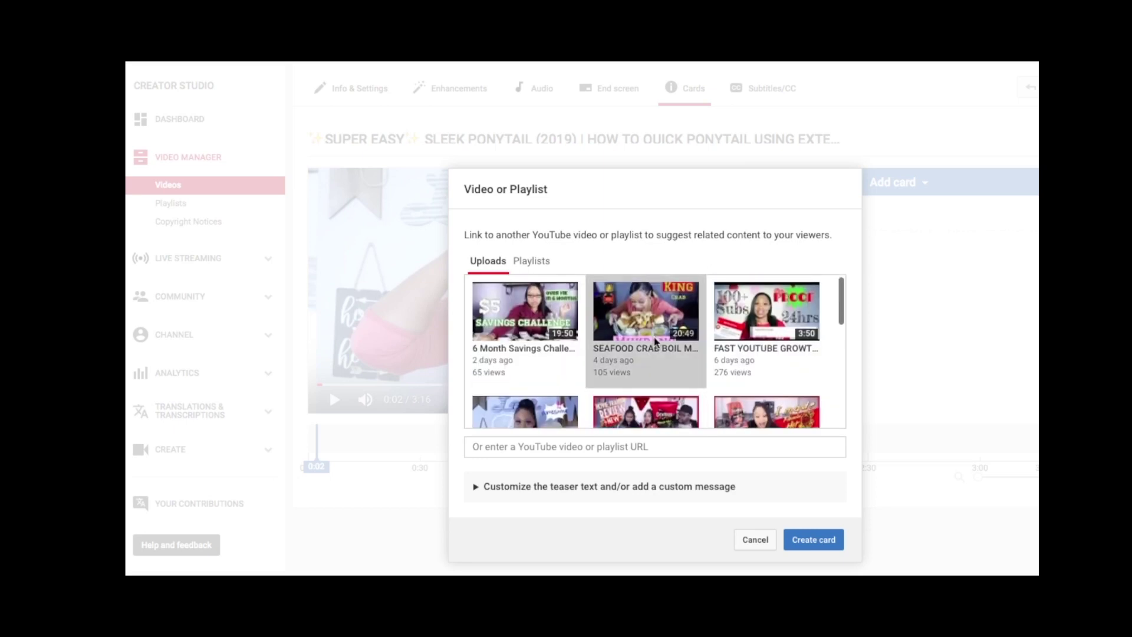
{"action": "left_click", "coordinate": [808, 538]}
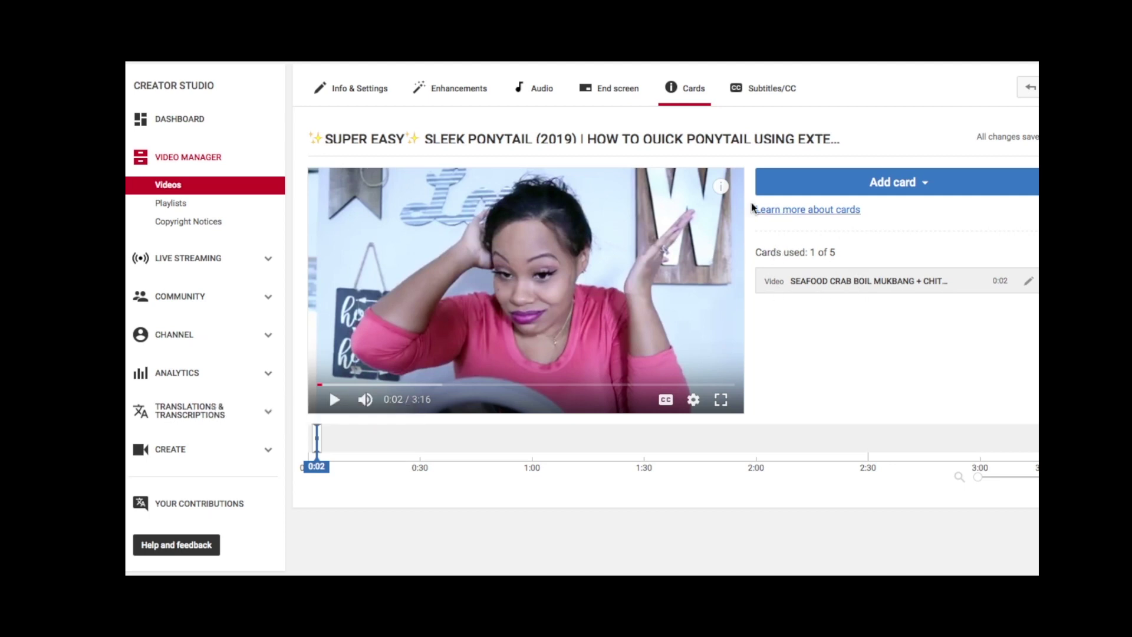
{"action": "left_click", "coordinate": [721, 186]}
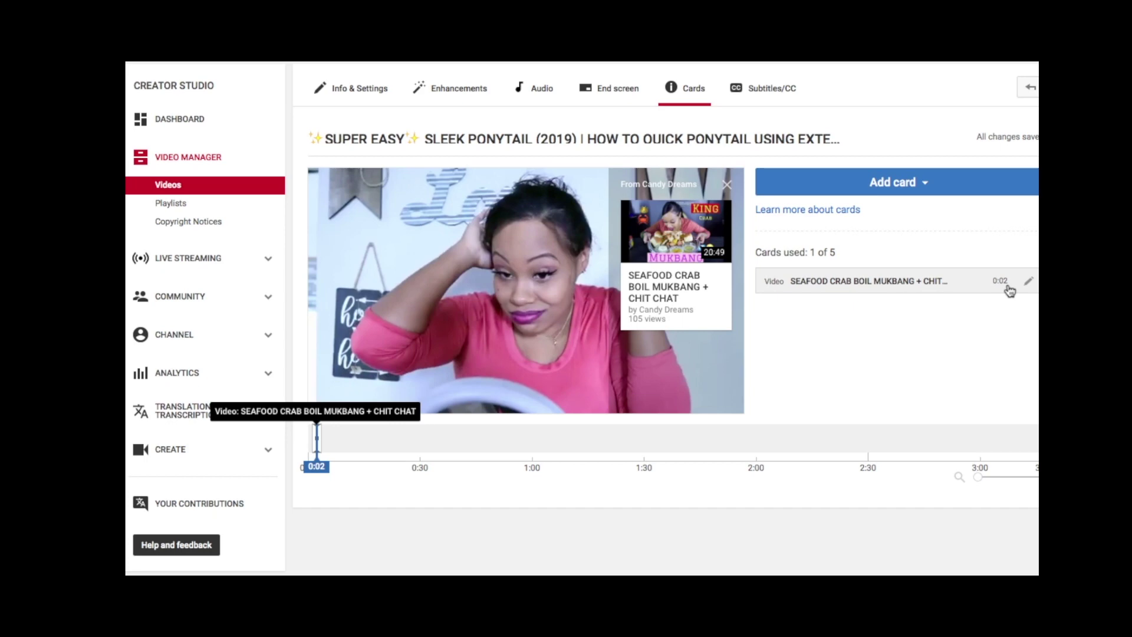
Close the card preview and begin a Poll card at 0:35
{"action": "left_click", "coordinate": [727, 184]}
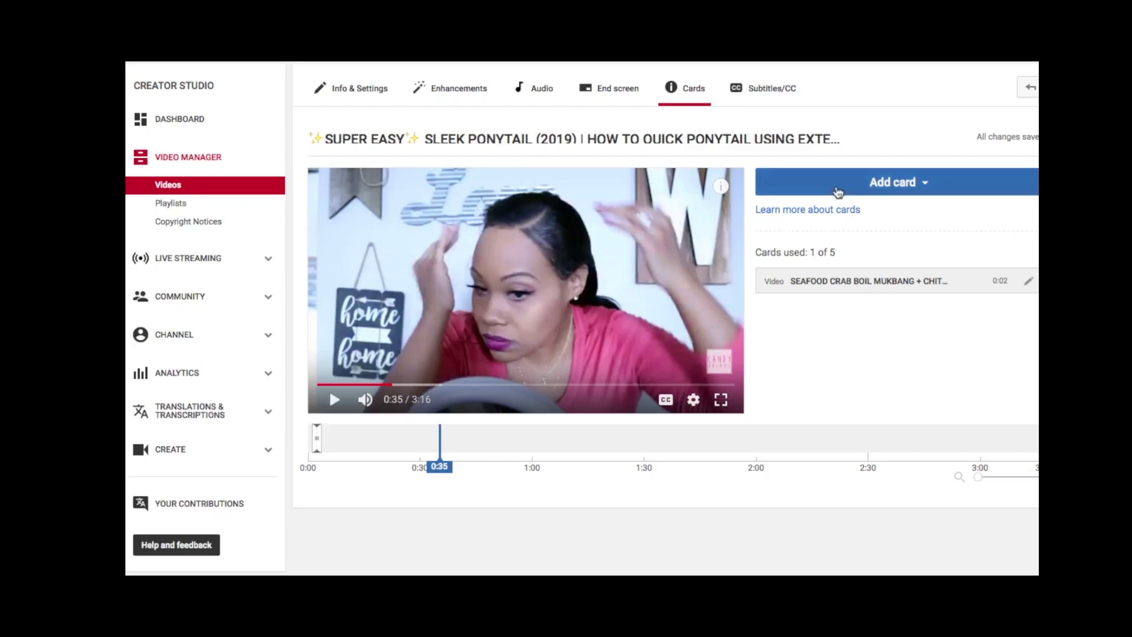
{"action": "left_click", "coordinate": [838, 190]}
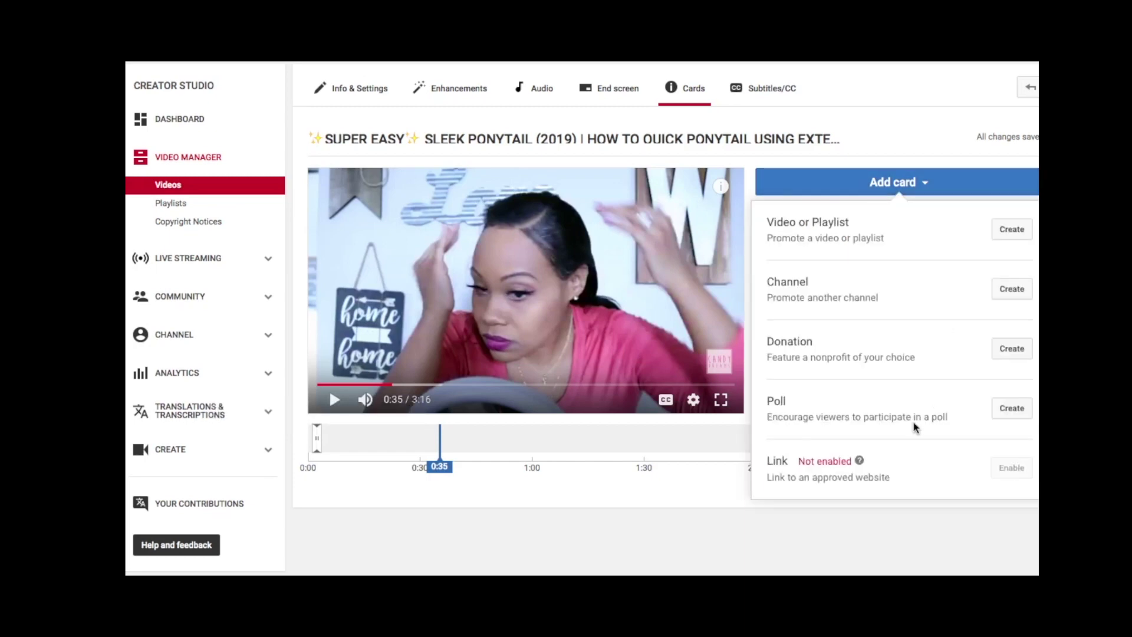
{"action": "left_click", "coordinate": [1012, 409]}
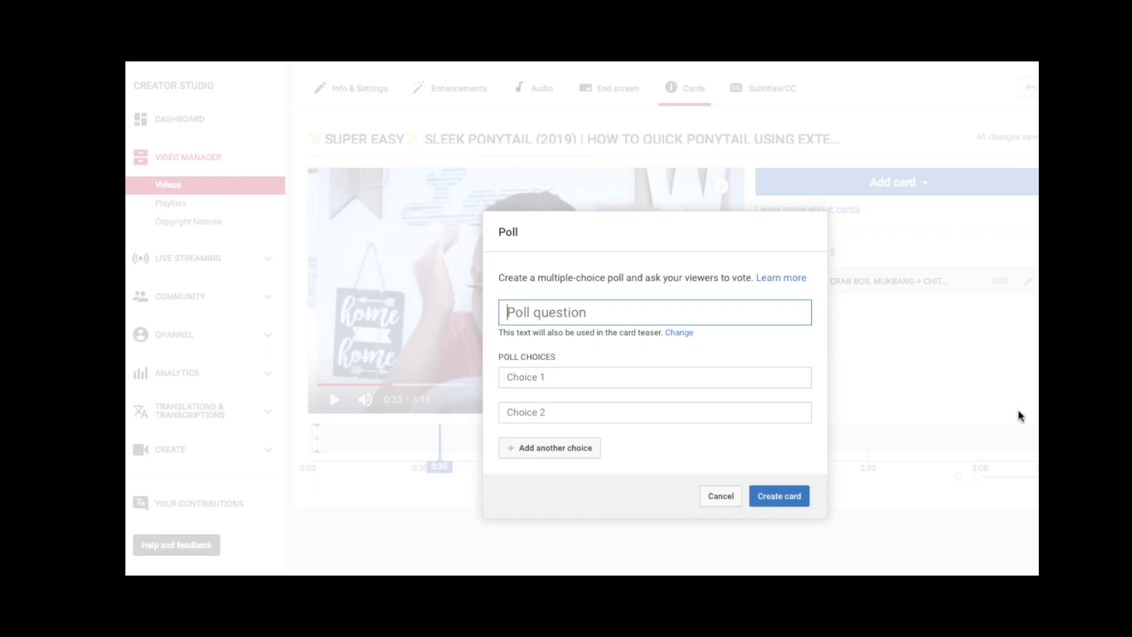
Create the 0:35 poll card asking 'Did you subscribe?' with choices Yes and No
{"action": "type", "text": "Did you"}
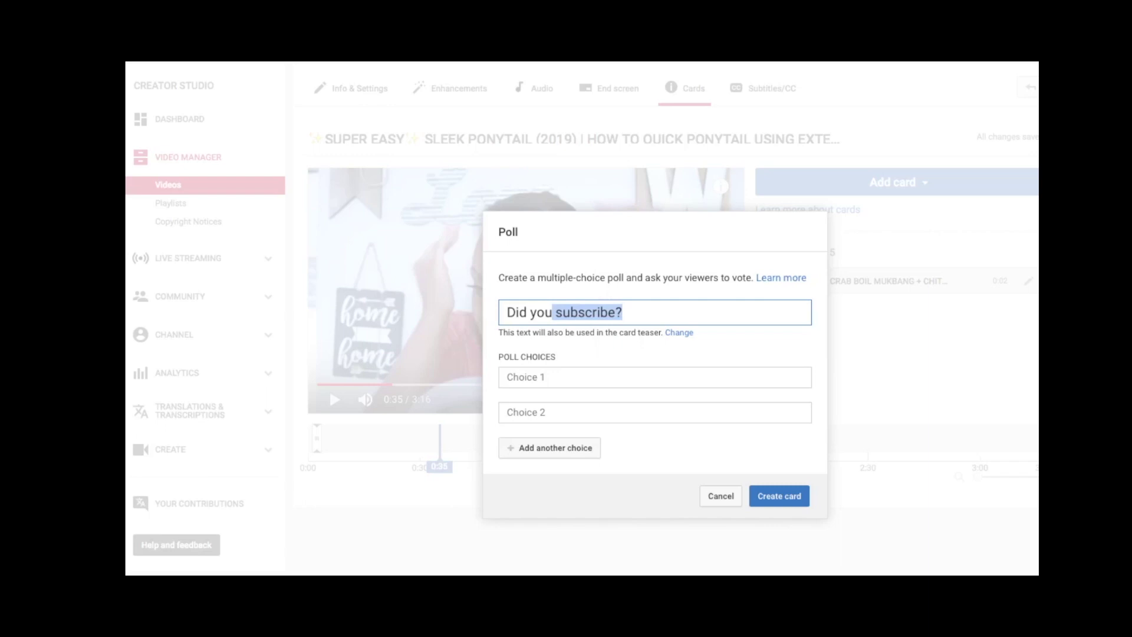
{"action": "type", "text": " su"}
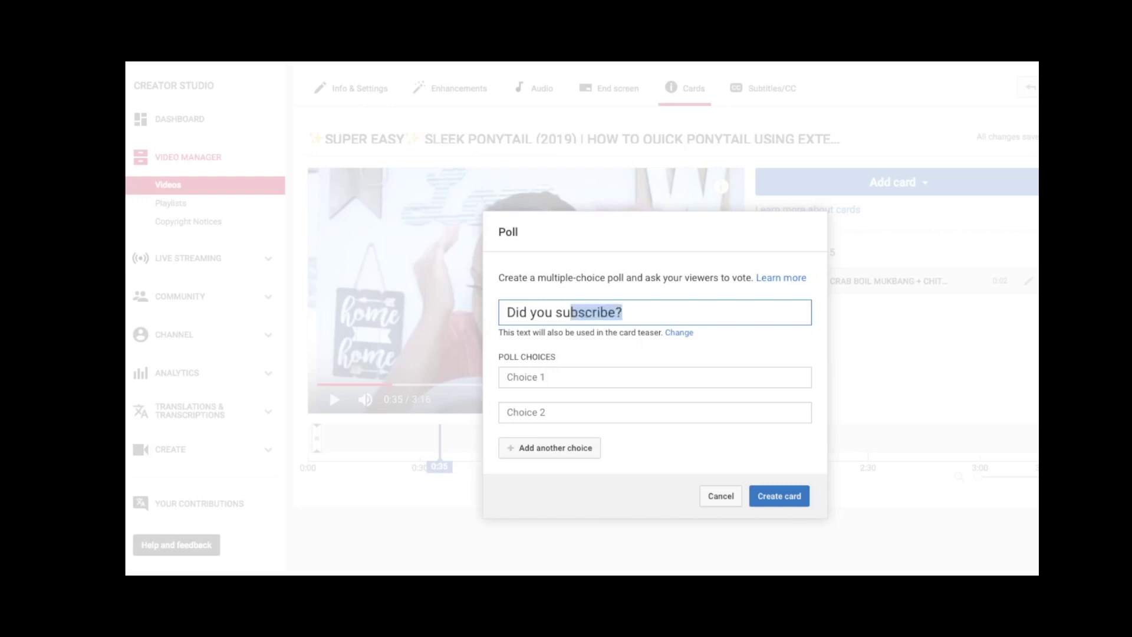
{"action": "key", "text": "Return"}
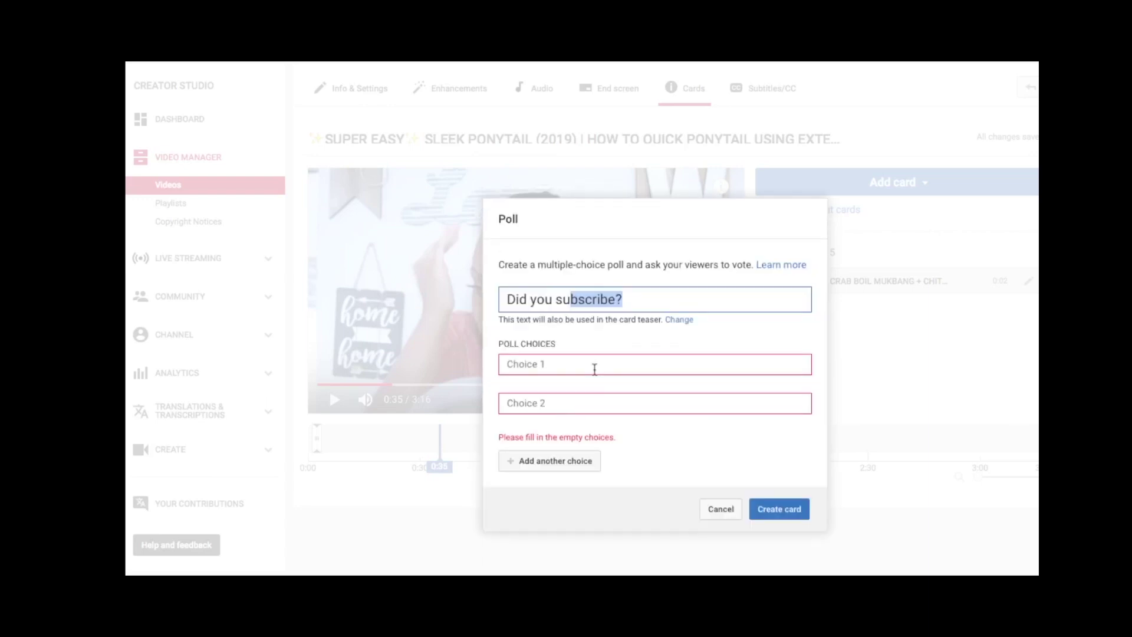
{"action": "left_click", "coordinate": [594, 368]}
{"action": "type", "text": "Ye"}
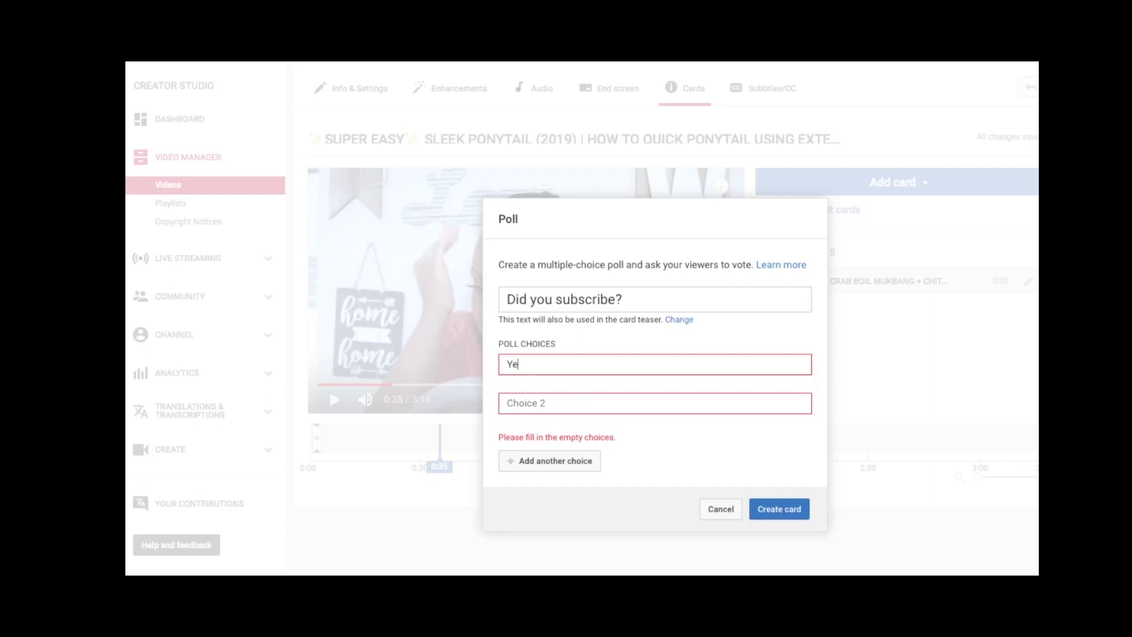
{"action": "type", "text": "No"}
{"action": "left_click", "coordinate": [793, 515]}
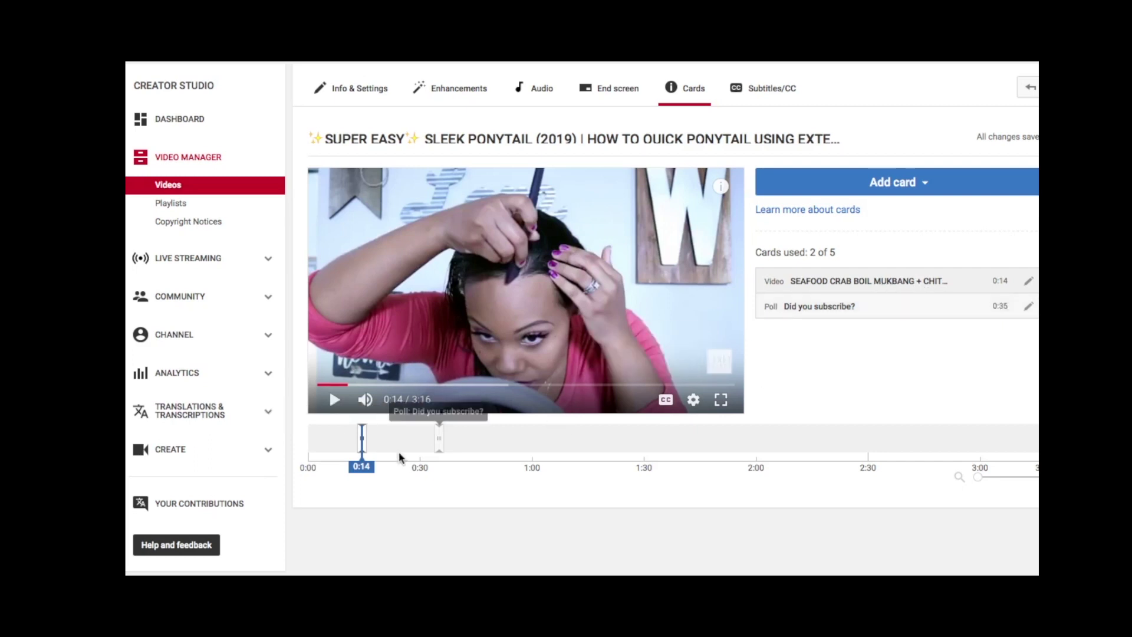
Retime the Seafood Crab Boil card to 0:50 and the poll card to 2:39
{"action": "left_click_drag", "start_coordinate": [361, 441], "coordinate": [357, 449]}
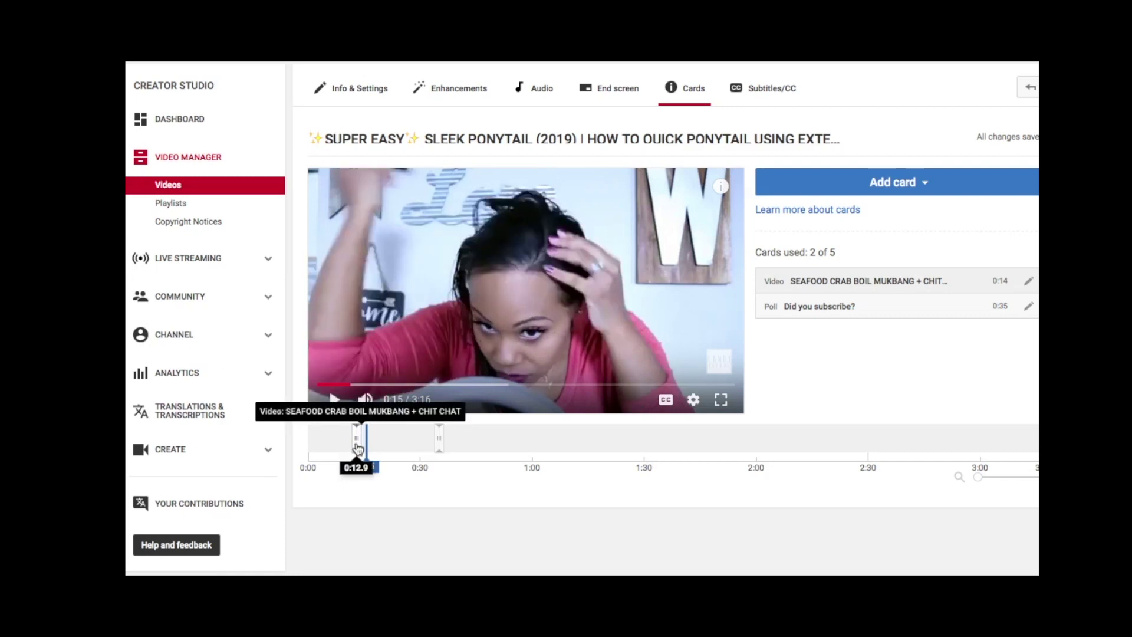
{"action": "left_click_drag", "start_coordinate": [357, 449], "coordinate": [498, 452]}
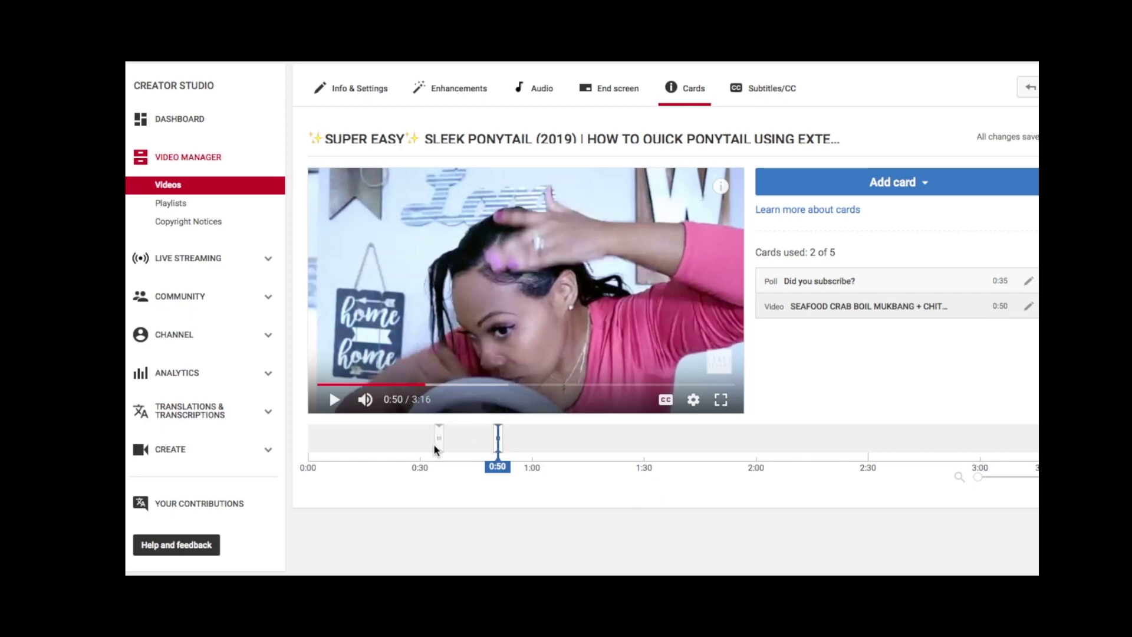
{"action": "left_click_drag", "start_coordinate": [442, 443], "coordinate": [905, 442]}
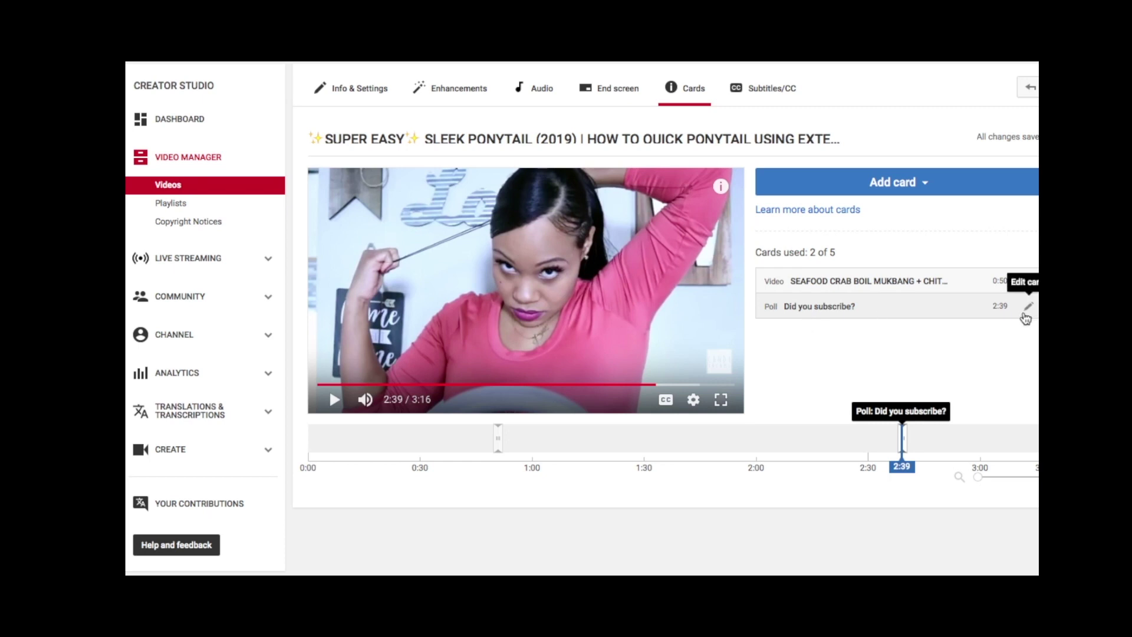
Preview both cards, then bring up the Sleek Ponytail video's edit options in Video Manager
{"action": "left_click", "coordinate": [721, 189]}
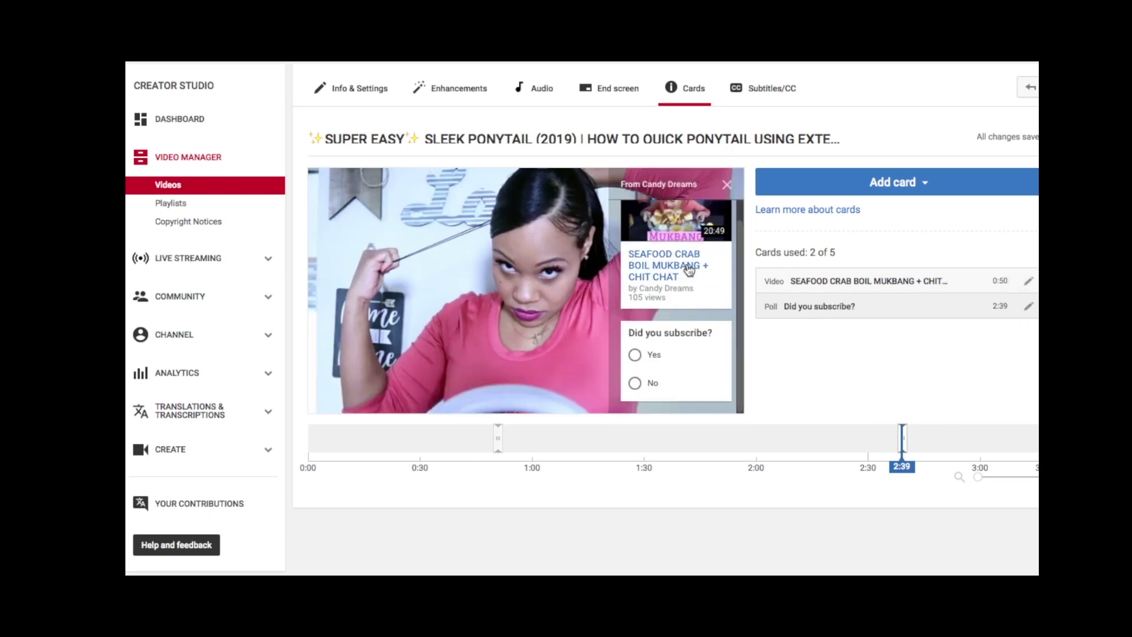
{"action": "scroll", "coordinate": [690, 277], "scroll_direction": "down", "scroll_amount": 1}
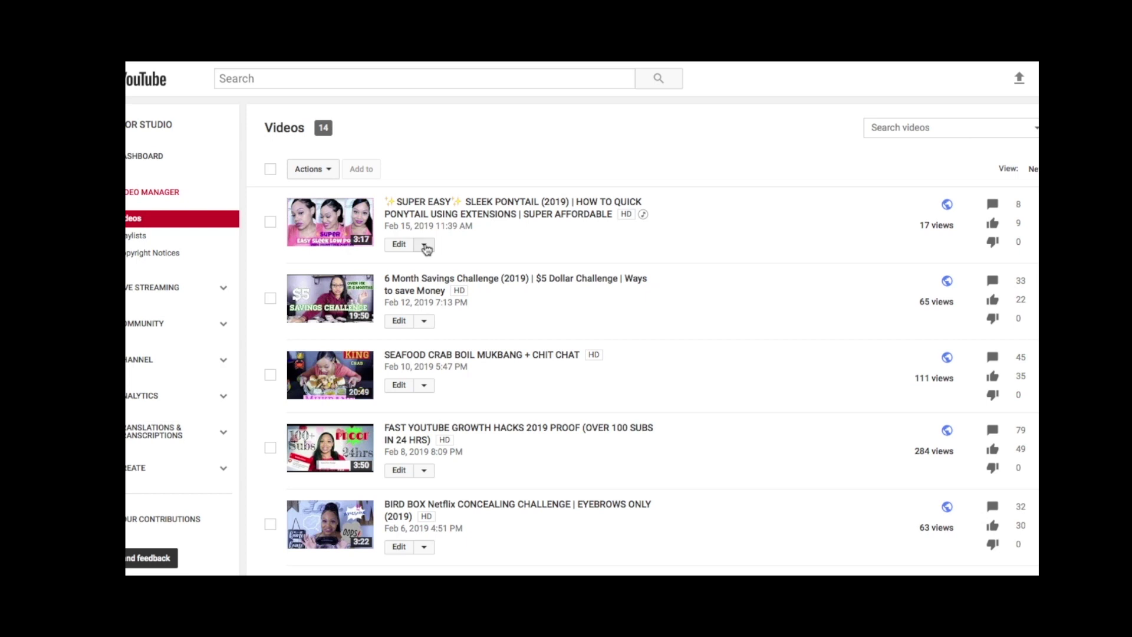
{"action": "left_click", "coordinate": [424, 247]}
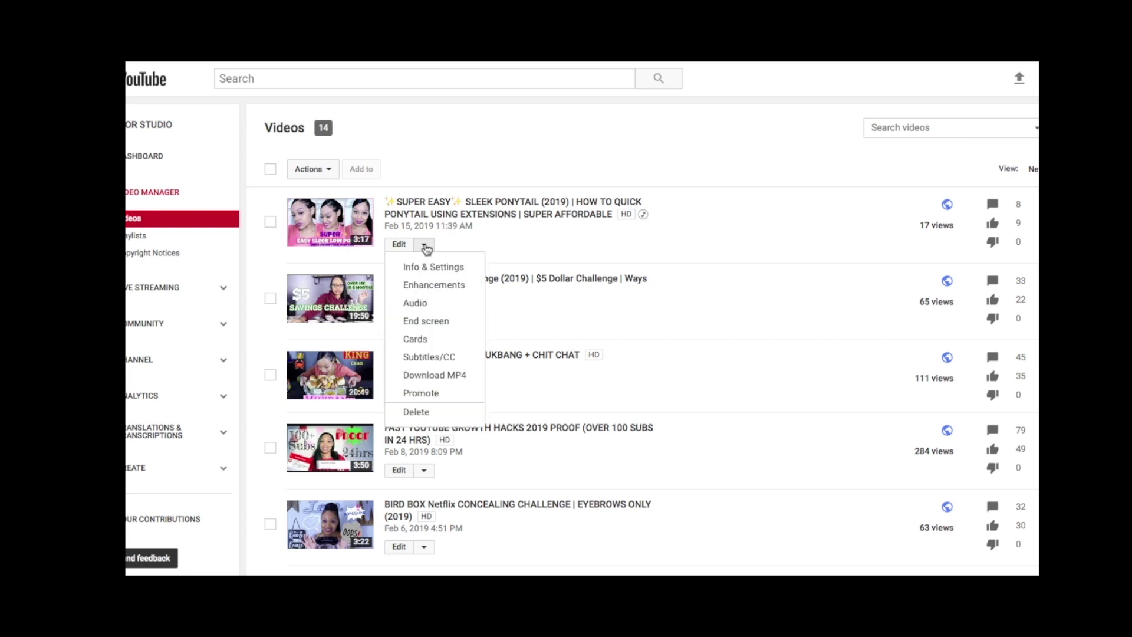
Choose End screen from the Sleek Ponytail video's edit options
{"action": "left_click", "coordinate": [430, 323]}
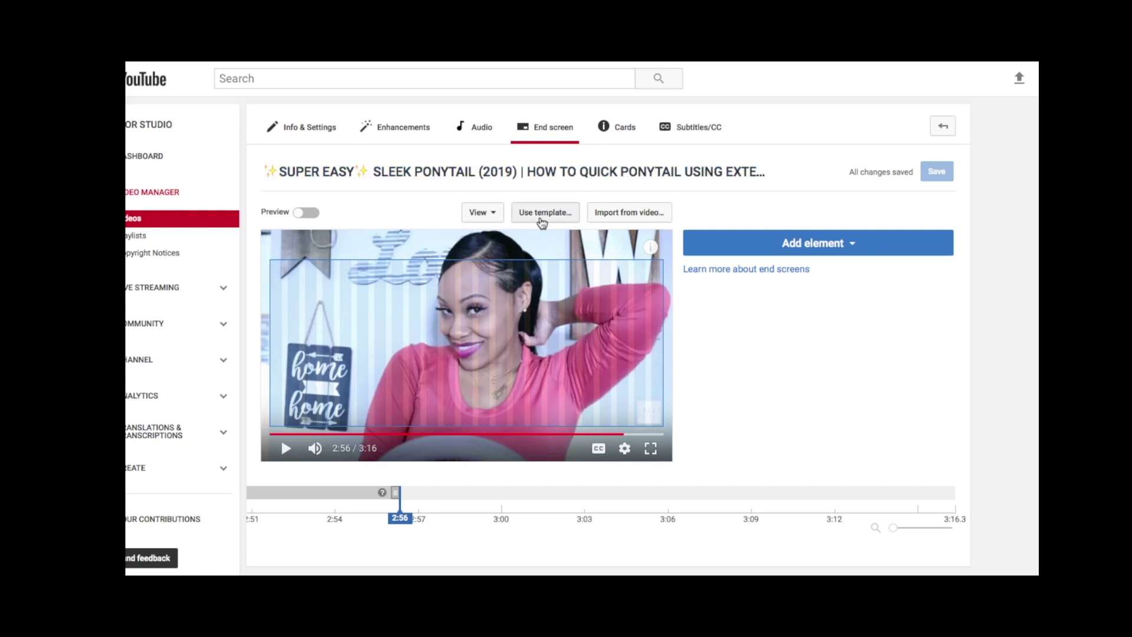
Add a Video or Playlist element to the ponytail video's end screen
{"action": "left_click", "coordinate": [750, 253]}
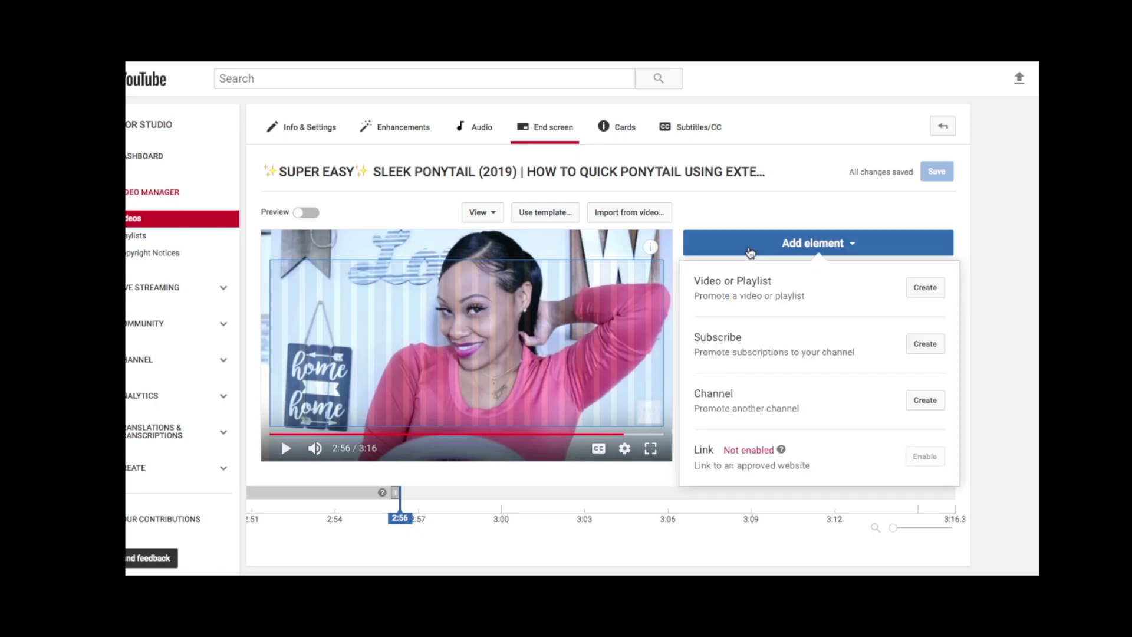
{"action": "left_click", "coordinate": [926, 289]}
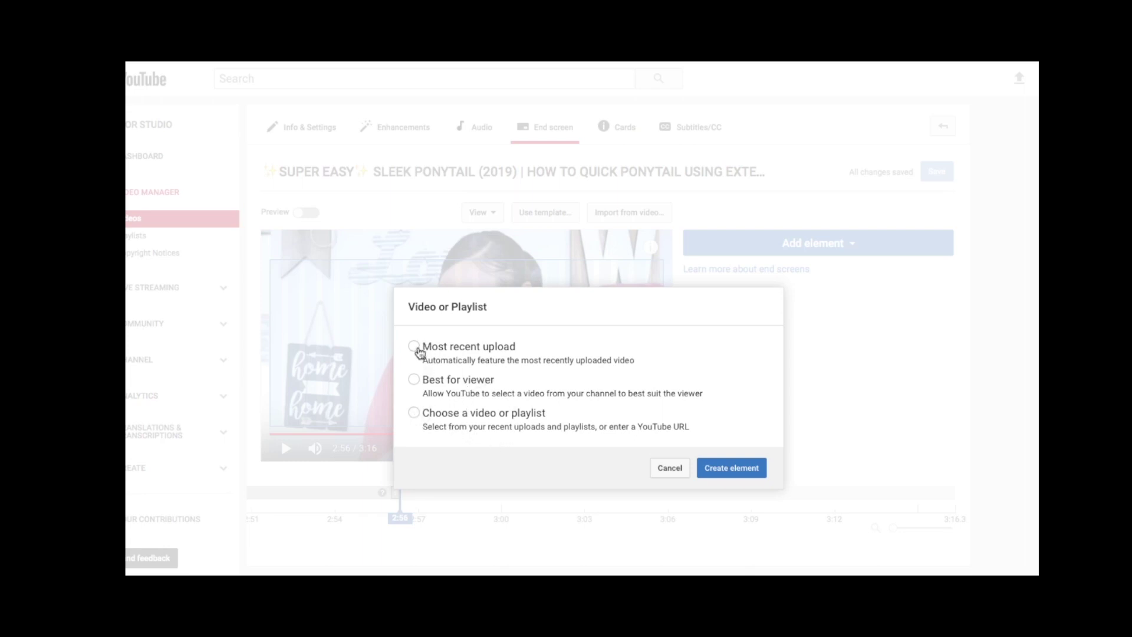
{"action": "left_click", "coordinate": [735, 469]}
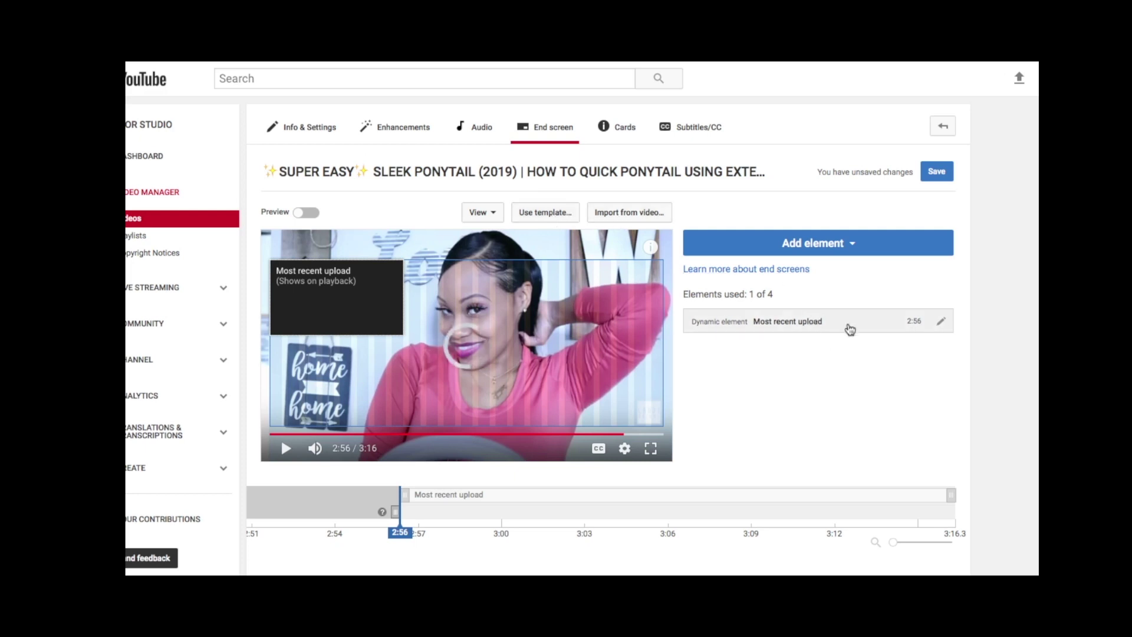
Delete the Most recent upload element and bring up the end-screen template choices
{"action": "left_click", "coordinate": [941, 322]}
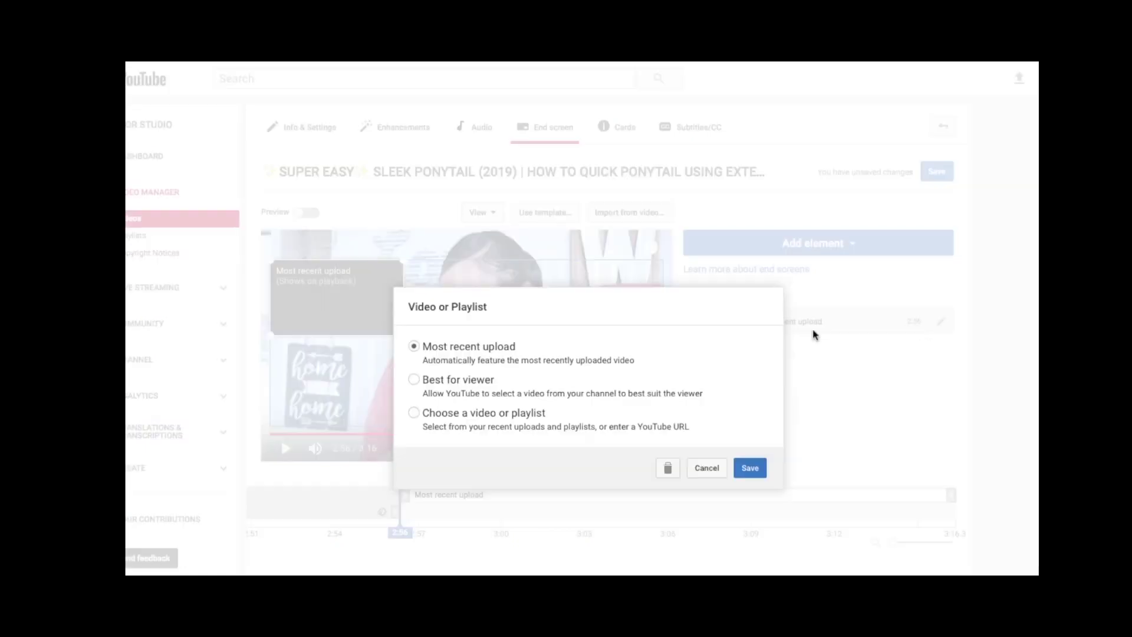
{"action": "left_click", "coordinate": [670, 470]}
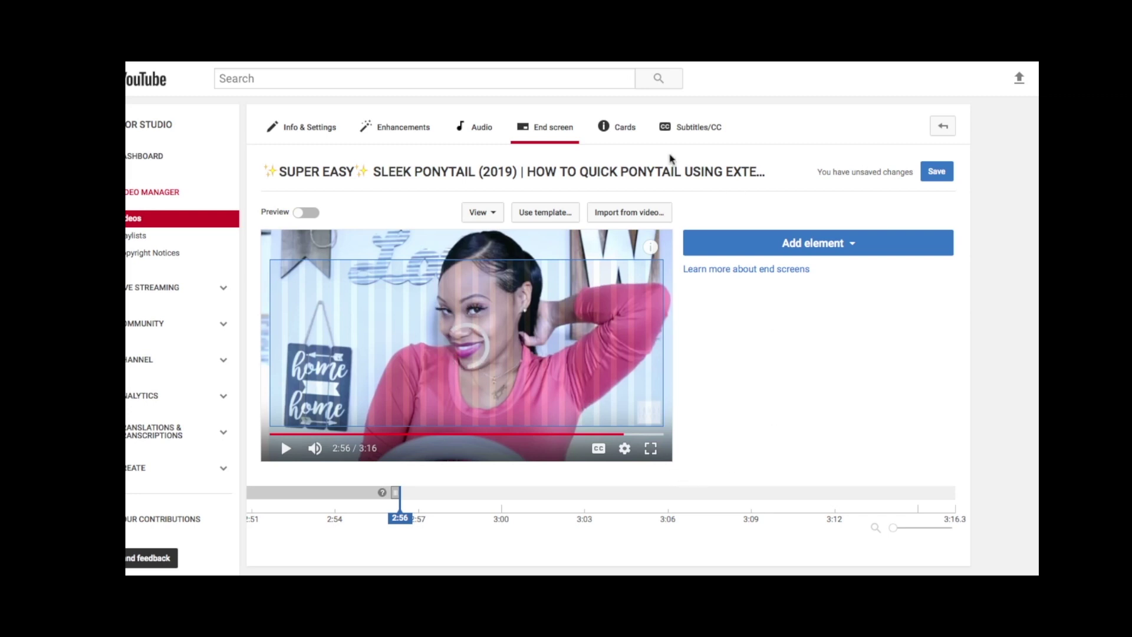
{"action": "left_click", "coordinate": [555, 217]}
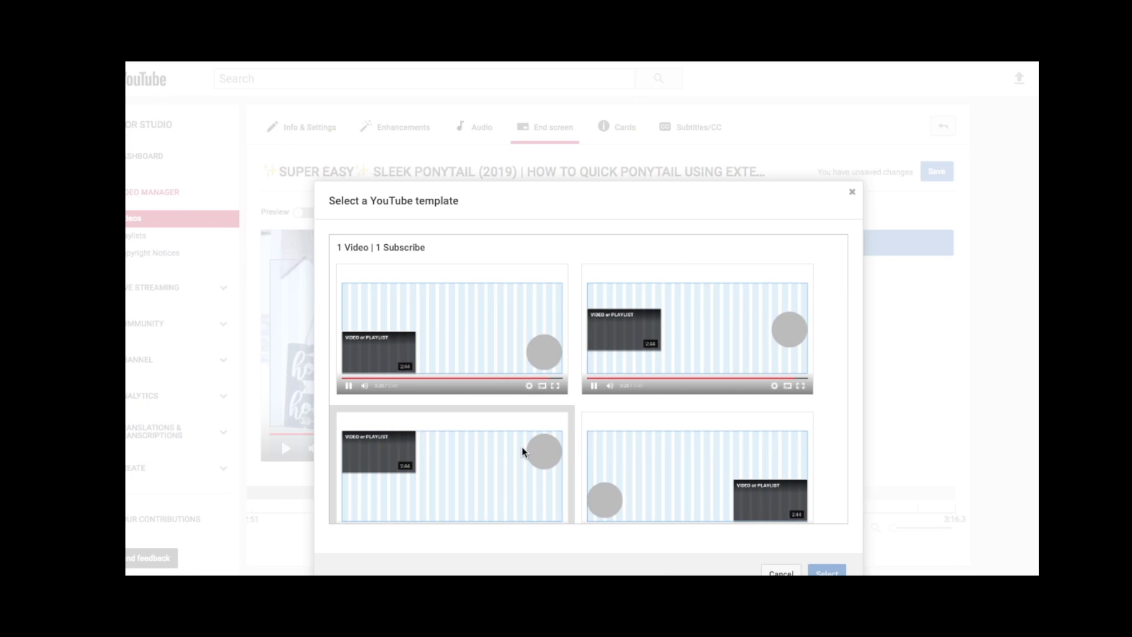
Apply the 1 Video | 1 Subscribe template with Subscribe bottom-left and video bottom-right
{"action": "scroll", "coordinate": [522, 451], "scroll_direction": "down", "scroll_amount": 1}
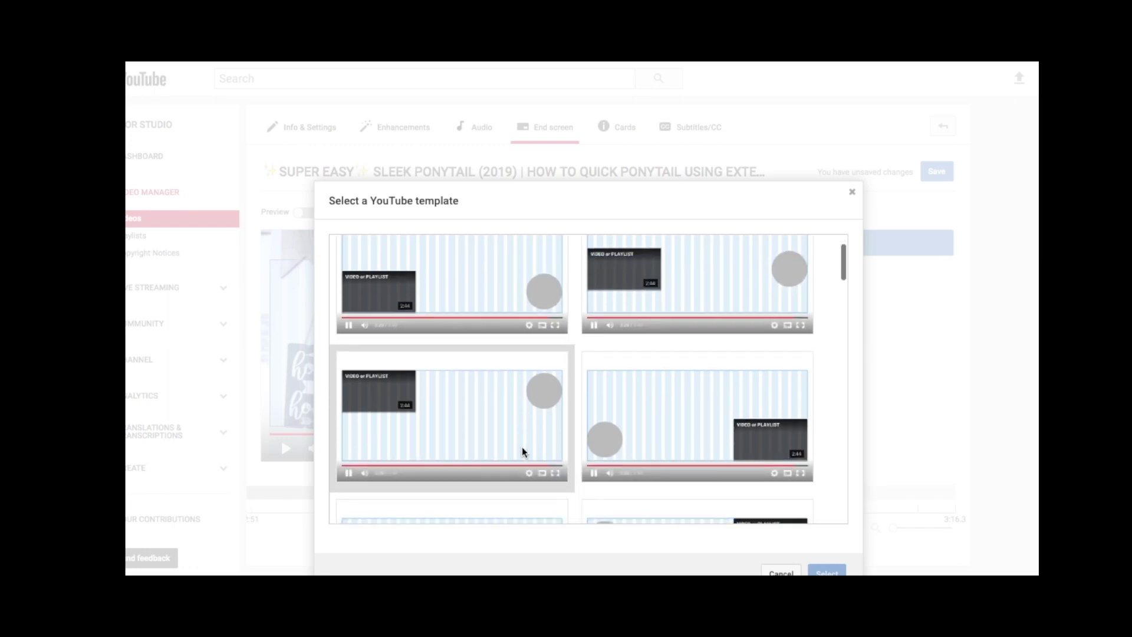
{"action": "scroll", "coordinate": [522, 451], "scroll_direction": "down", "scroll_amount": 2}
{"action": "scroll", "coordinate": [522, 452], "scroll_direction": "down", "scroll_amount": 4}
{"action": "scroll", "coordinate": [523, 452], "scroll_direction": "down", "scroll_amount": 4}
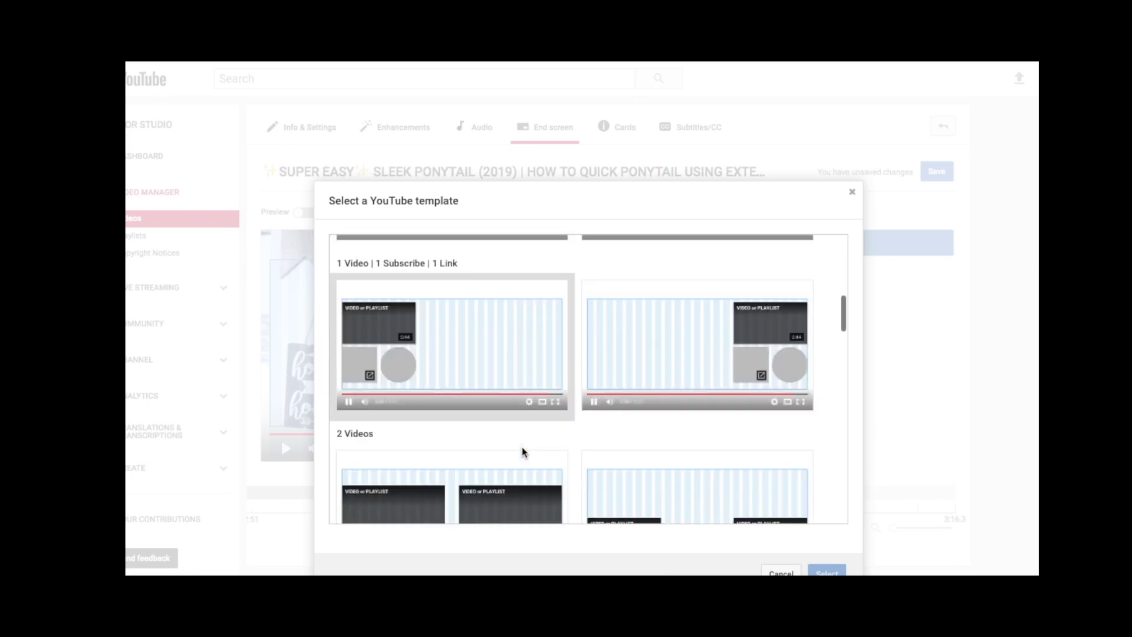
{"action": "scroll", "coordinate": [521, 452], "scroll_direction": "down", "scroll_amount": 3}
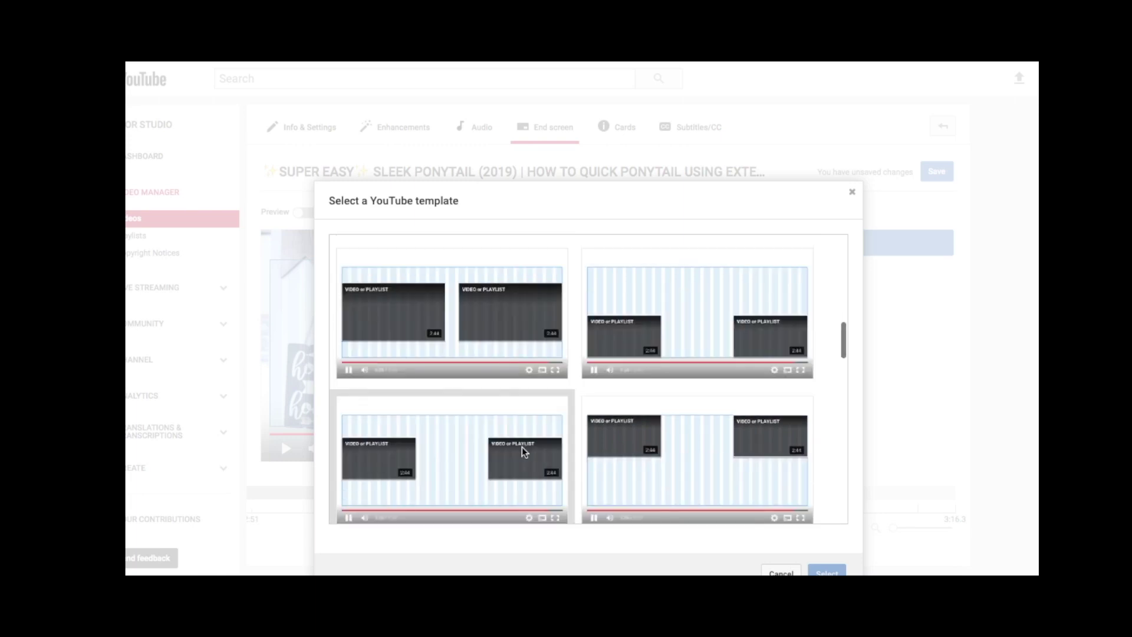
{"action": "scroll", "coordinate": [522, 452], "scroll_direction": "up", "scroll_amount": 4}
{"action": "scroll", "coordinate": [522, 447], "scroll_direction": "up", "scroll_amount": 8}
{"action": "scroll", "coordinate": [522, 446], "scroll_direction": "down", "scroll_amount": 4}
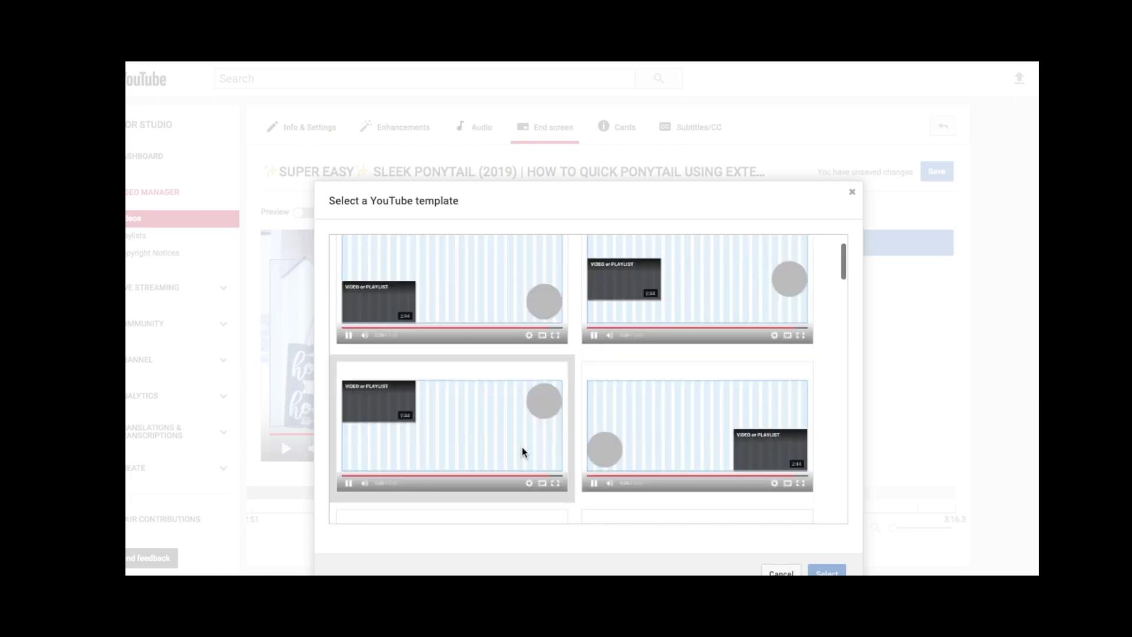
{"action": "scroll", "coordinate": [522, 447], "scroll_direction": "down", "scroll_amount": 5}
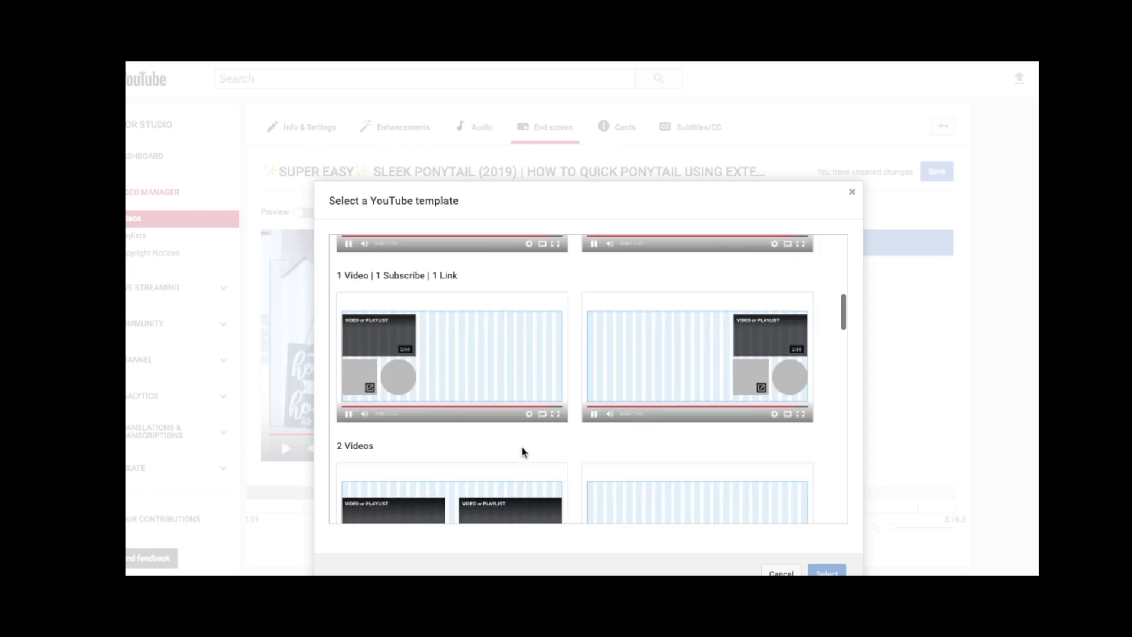
{"action": "scroll", "coordinate": [522, 448], "scroll_direction": "down", "scroll_amount": 6}
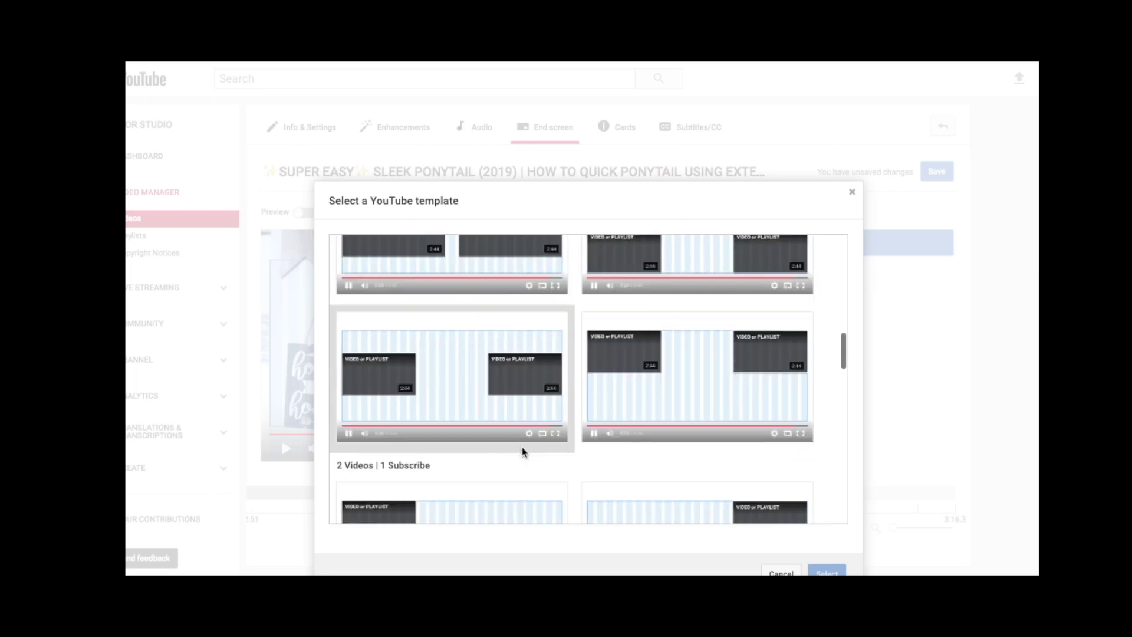
{"action": "scroll", "coordinate": [522, 447], "scroll_direction": "down", "scroll_amount": 5}
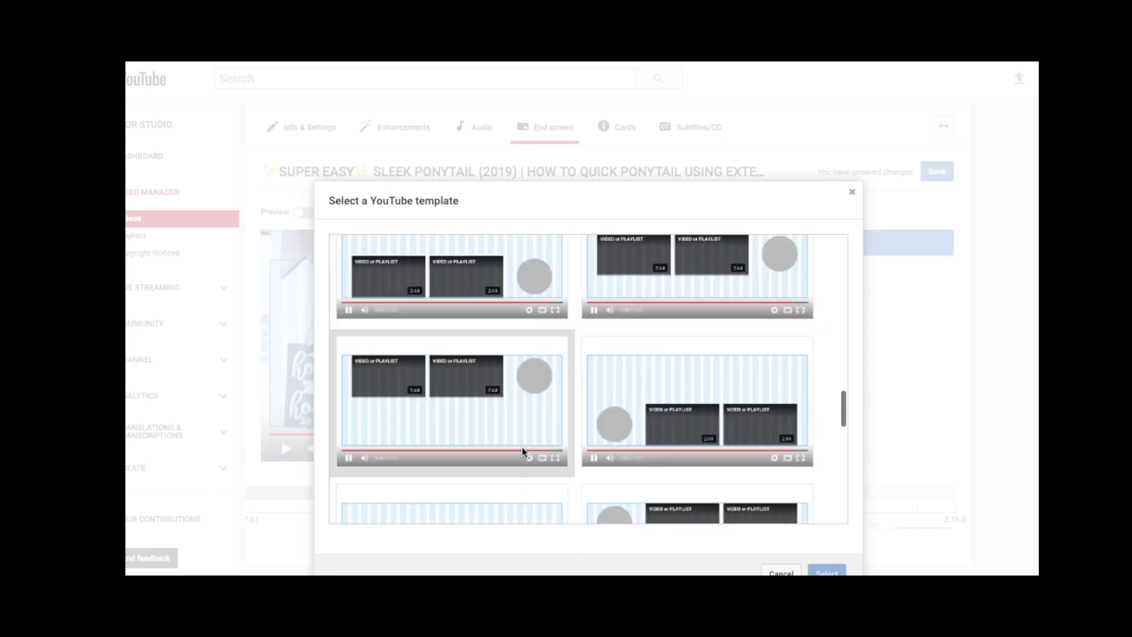
{"action": "scroll", "coordinate": [522, 447], "scroll_direction": "down", "scroll_amount": 5}
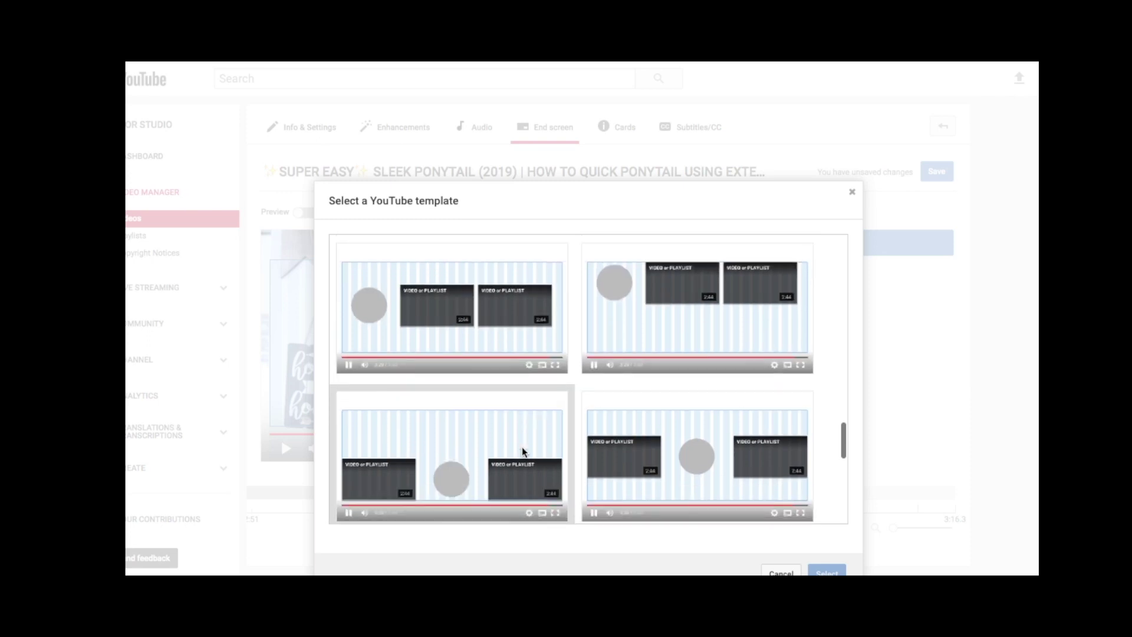
{"action": "scroll", "coordinate": [522, 452], "scroll_direction": "down", "scroll_amount": 5}
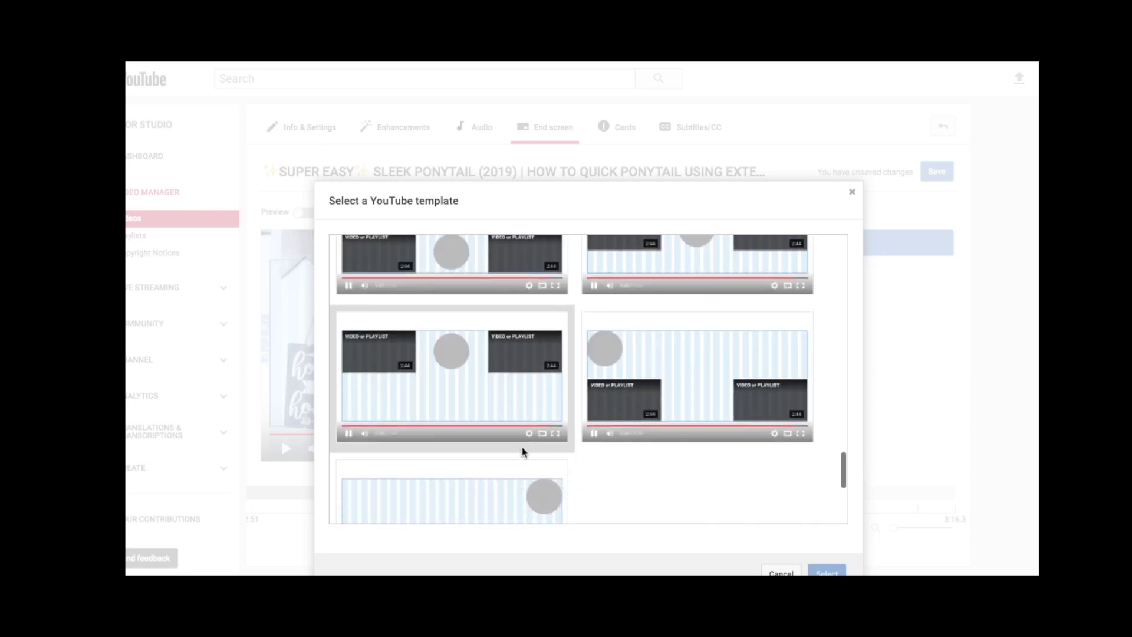
{"action": "scroll", "coordinate": [522, 448], "scroll_direction": "up", "scroll_amount": 5}
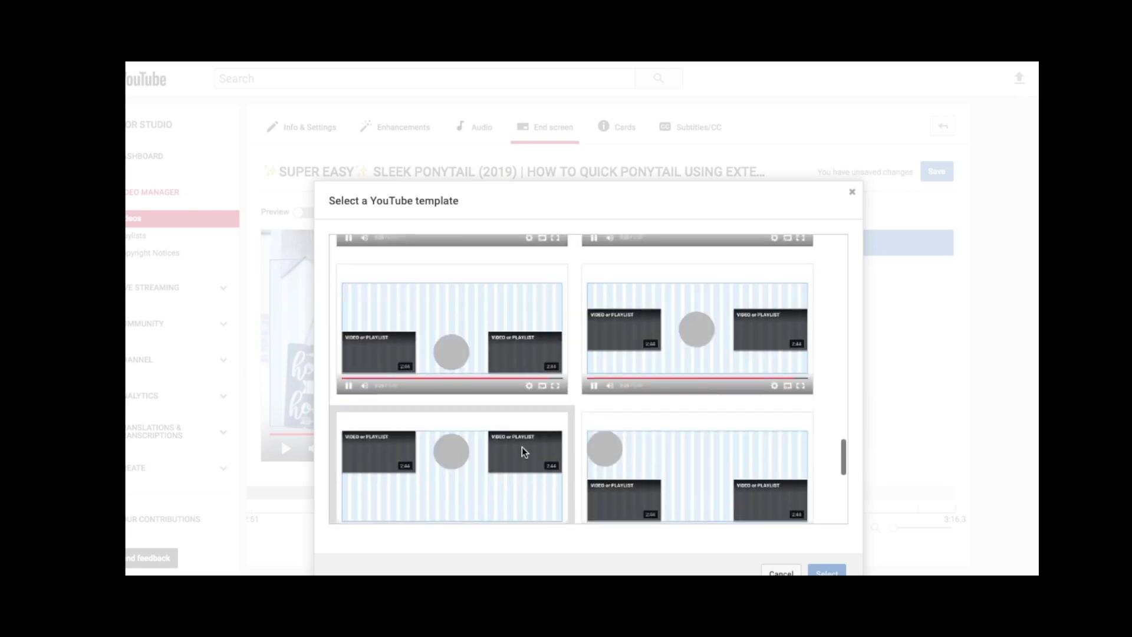
{"action": "scroll", "coordinate": [522, 451], "scroll_direction": "up", "scroll_amount": 5}
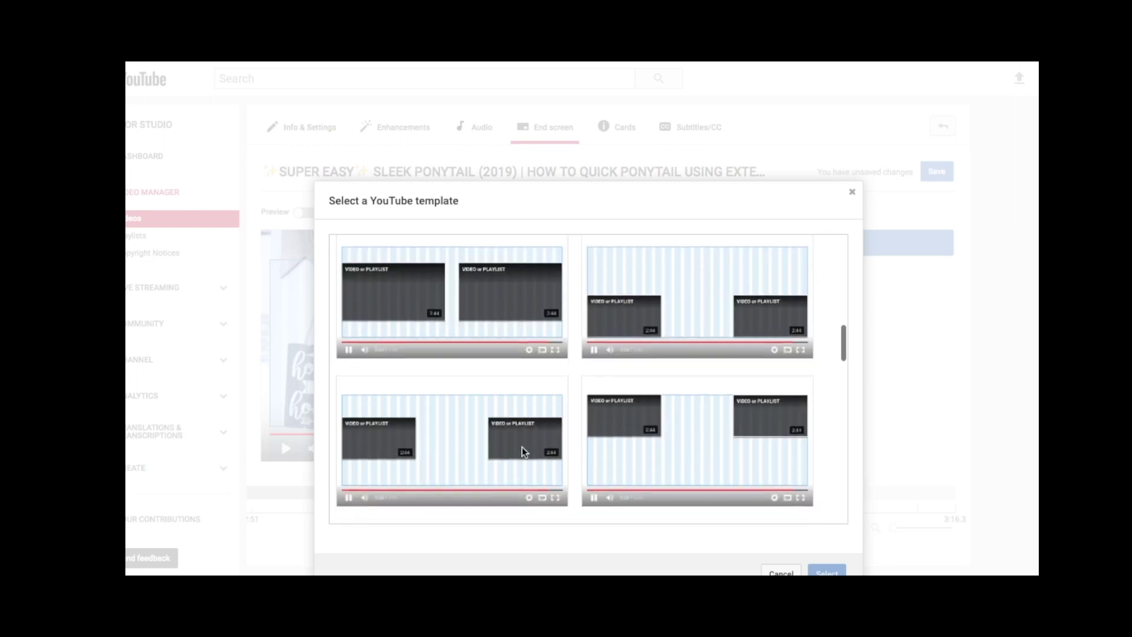
{"action": "scroll", "coordinate": [521, 452], "scroll_direction": "up", "scroll_amount": 5}
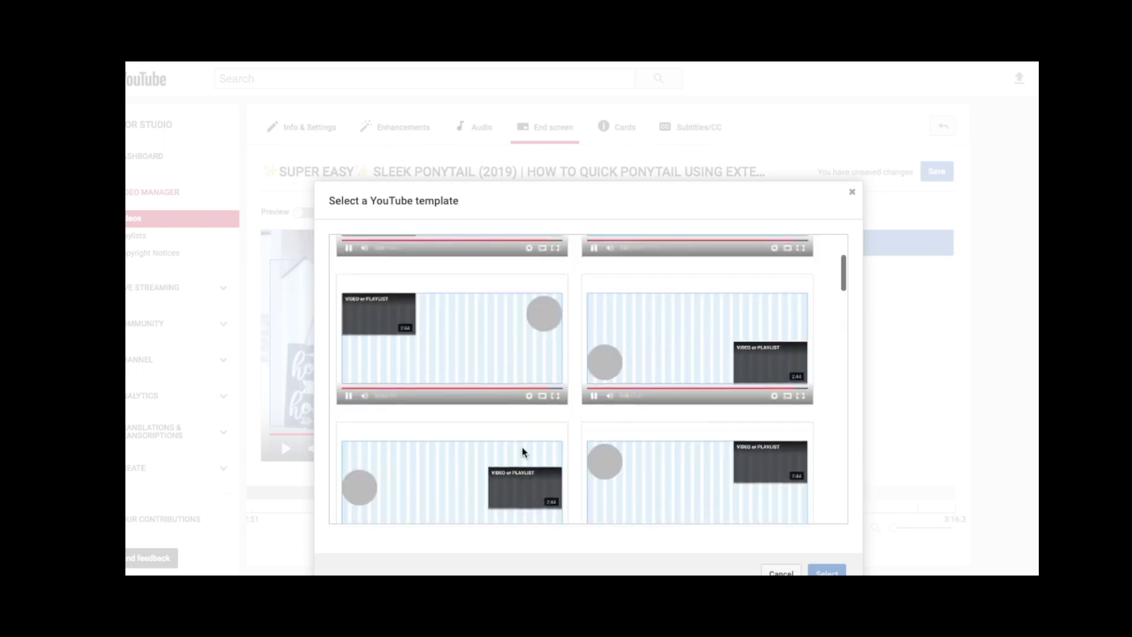
{"action": "scroll", "coordinate": [522, 451], "scroll_direction": "up", "scroll_amount": 2}
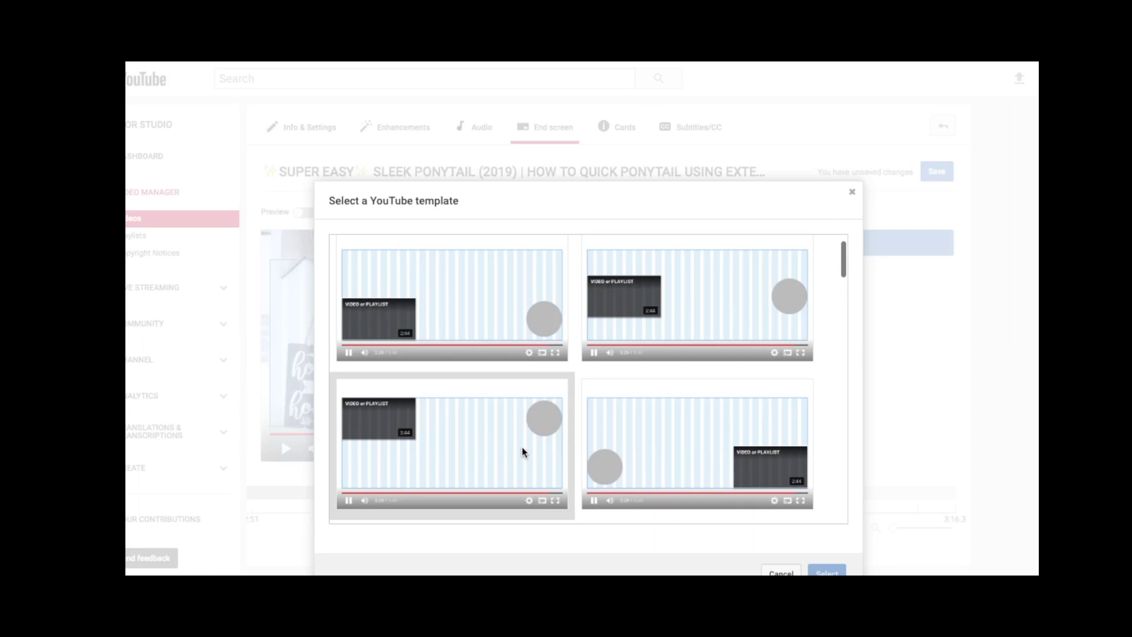
{"action": "left_click", "coordinate": [660, 445]}
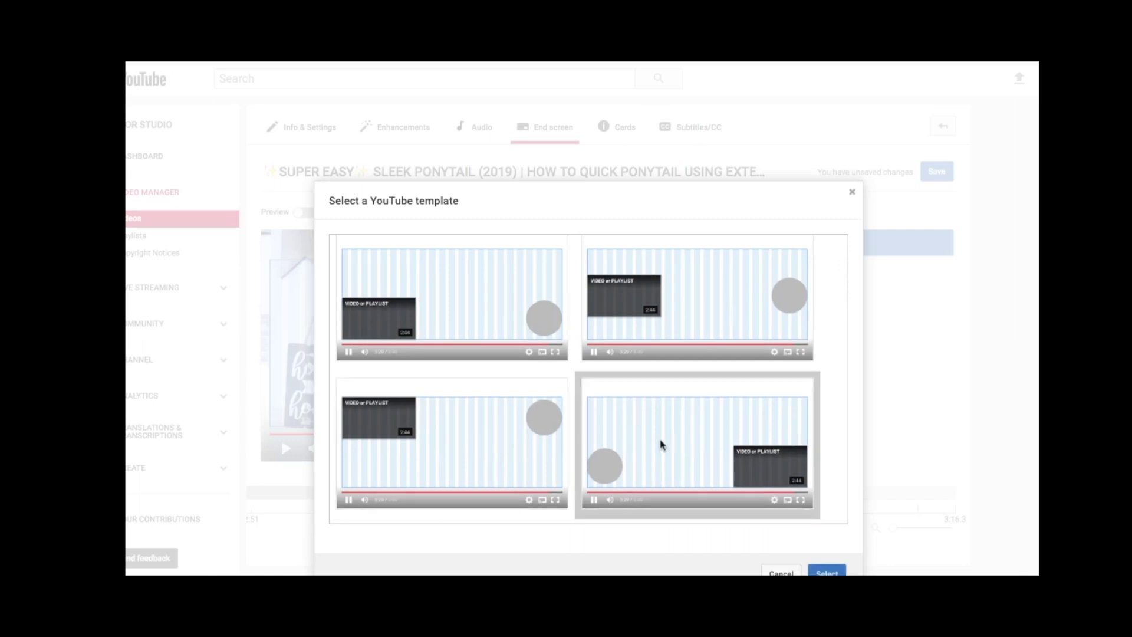
{"action": "left_click", "coordinate": [830, 572]}
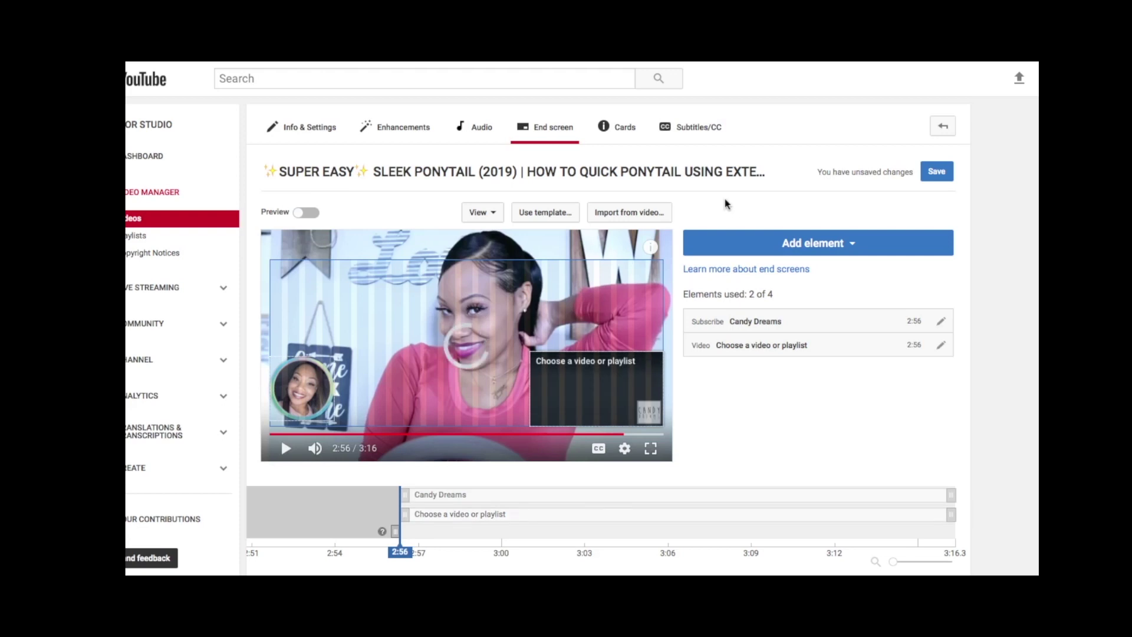
{"action": "left_click", "coordinate": [584, 363]}
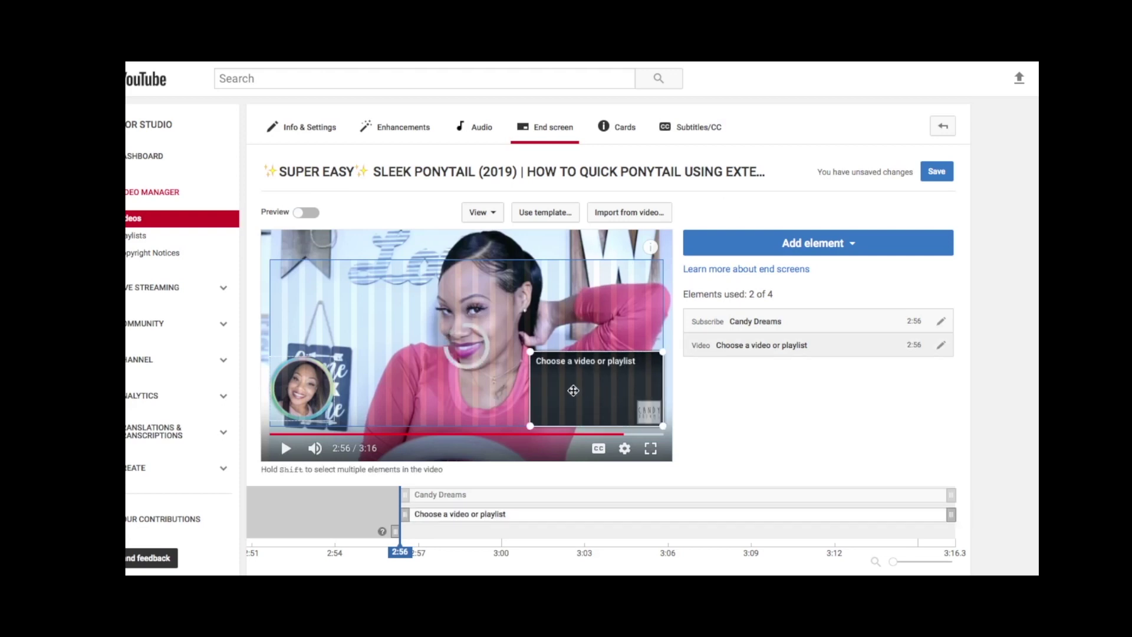
Set the end-screen video element to feature a specific video instead of the most recent upload
{"action": "left_click", "coordinate": [942, 347]}
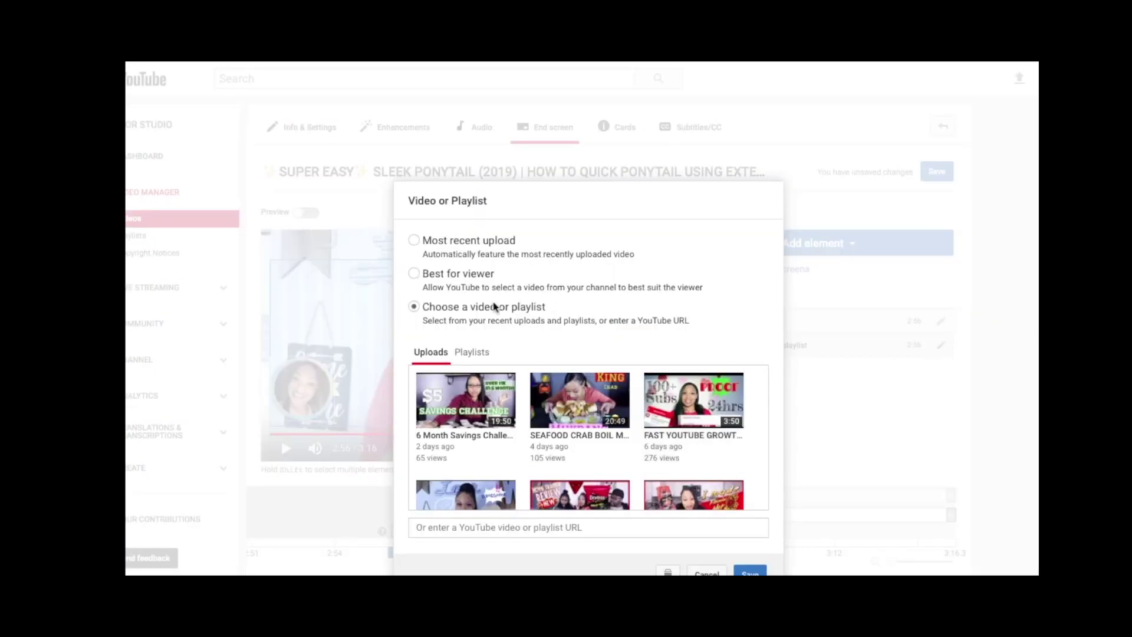
{"action": "left_click", "coordinate": [414, 241]}
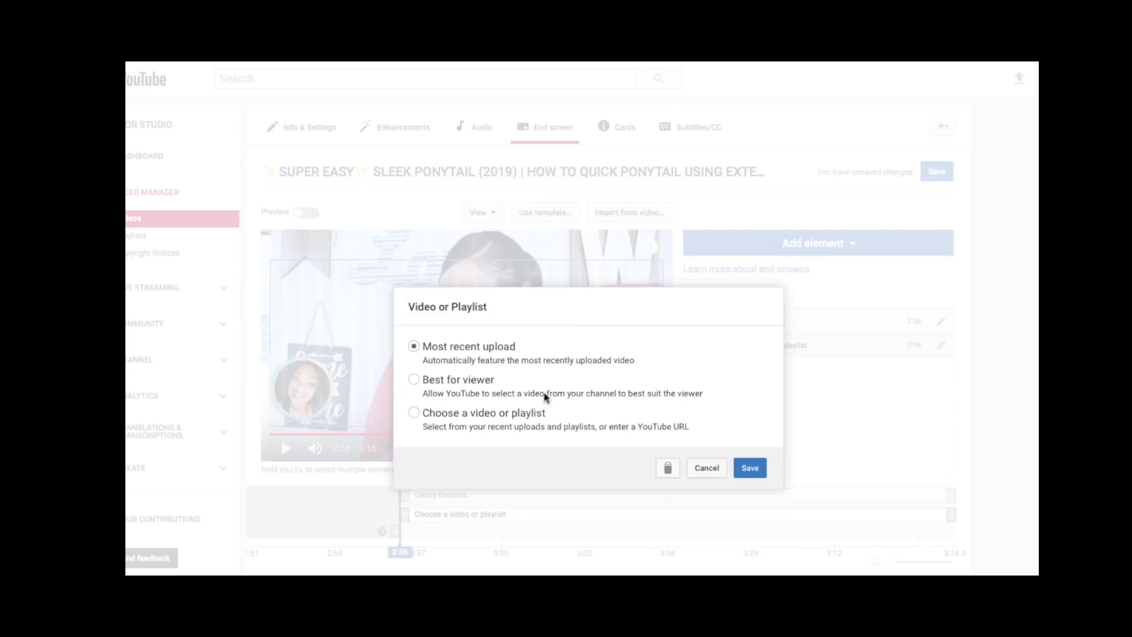
{"action": "left_click", "coordinate": [416, 382]}
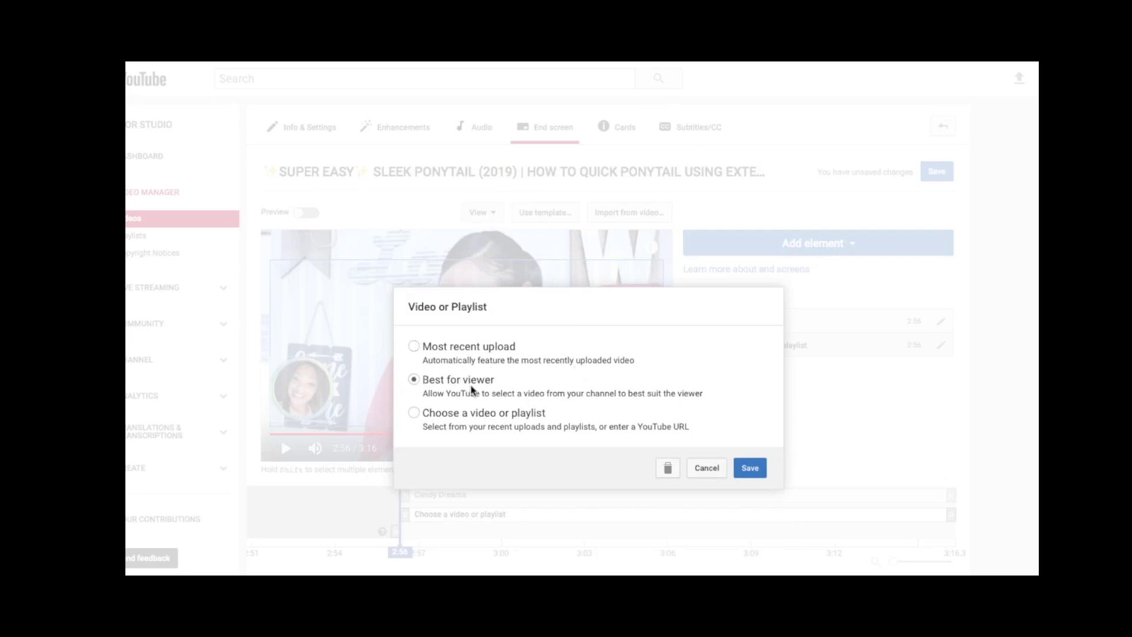
{"action": "left_click", "coordinate": [414, 413]}
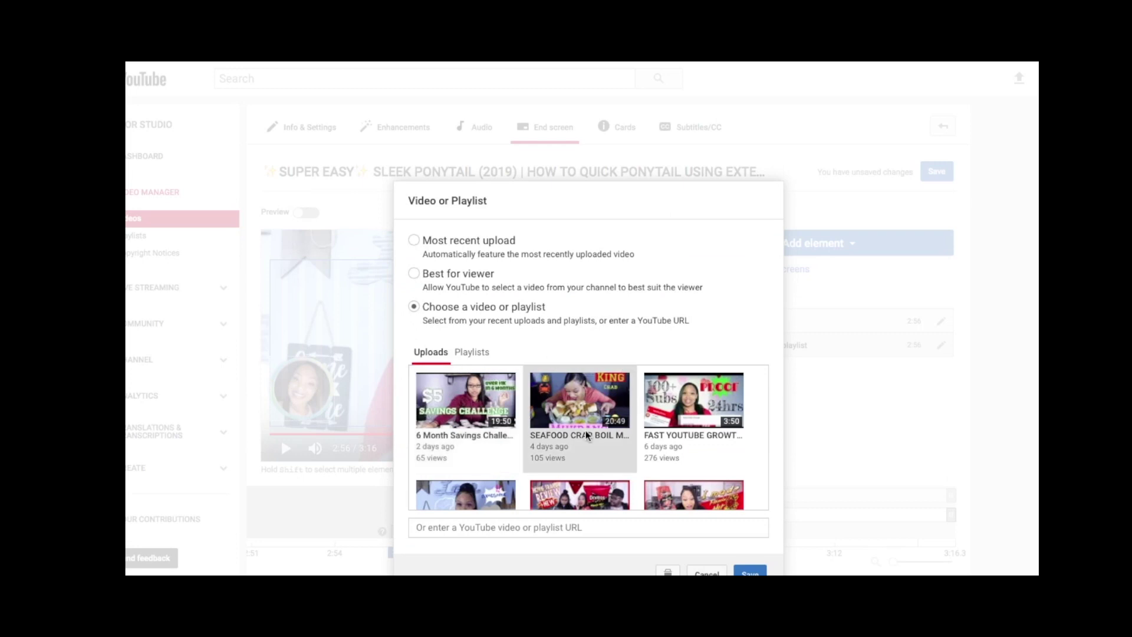
Pick SEAFOOD CRAB BOIL MUKBANG + CHIT CHAT from the uploads list for the video element
{"action": "scroll", "coordinate": [582, 430], "scroll_direction": "down", "scroll_amount": 2}
{"action": "scroll", "coordinate": [582, 430], "scroll_direction": "up", "scroll_amount": 2}
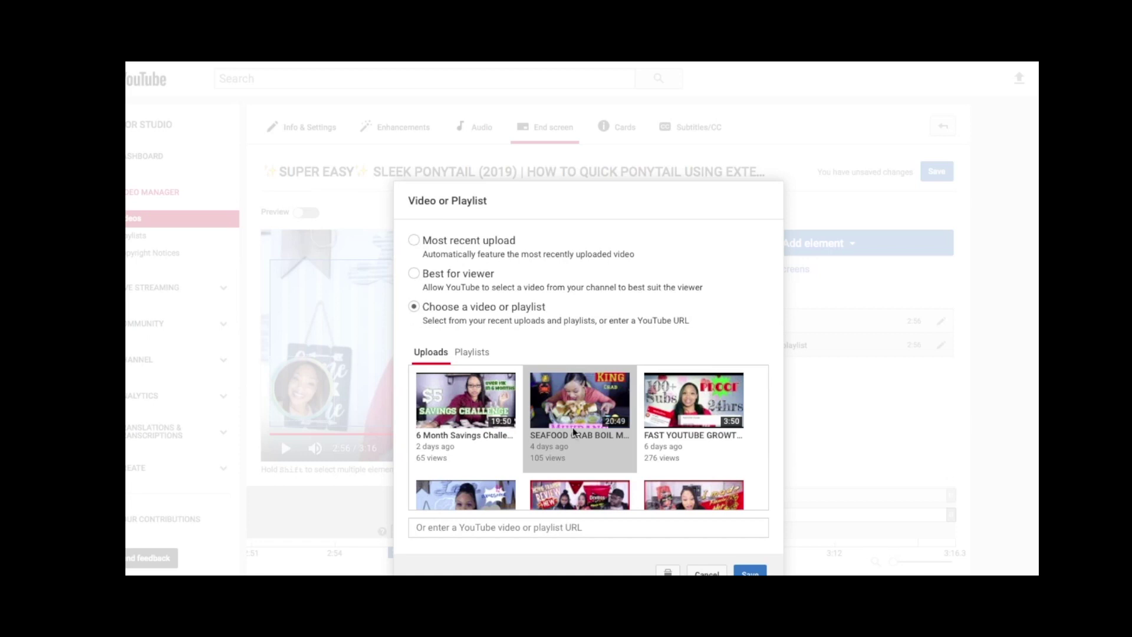
{"action": "scroll", "coordinate": [573, 424], "scroll_direction": "down", "scroll_amount": 1}
{"action": "scroll", "coordinate": [572, 425], "scroll_direction": "up", "scroll_amount": 1}
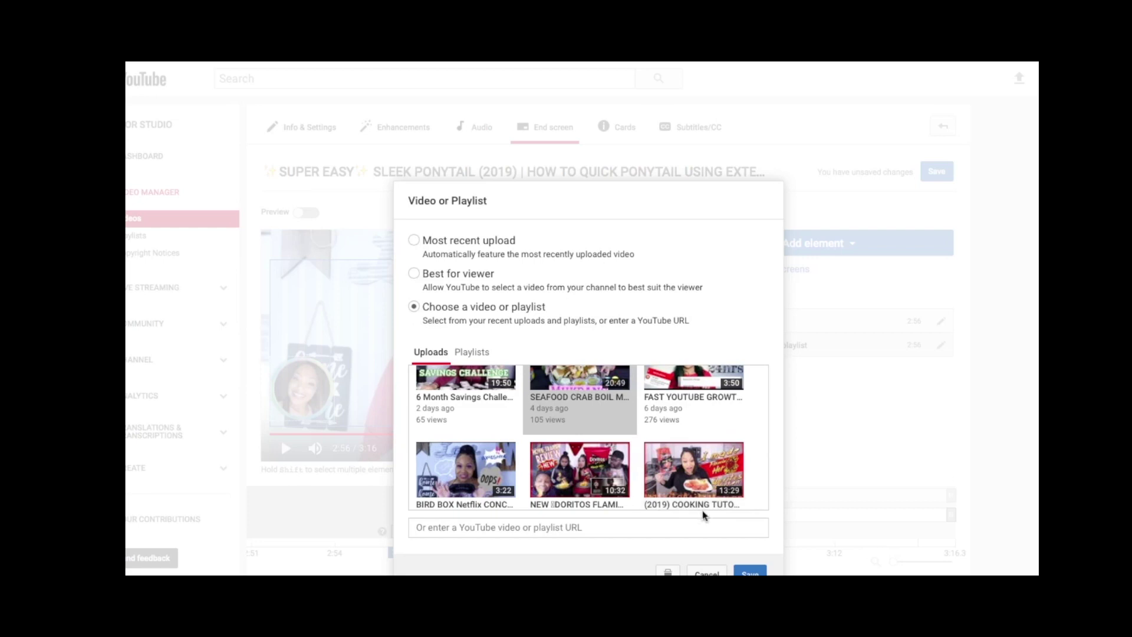
{"action": "left_click", "coordinate": [735, 571]}
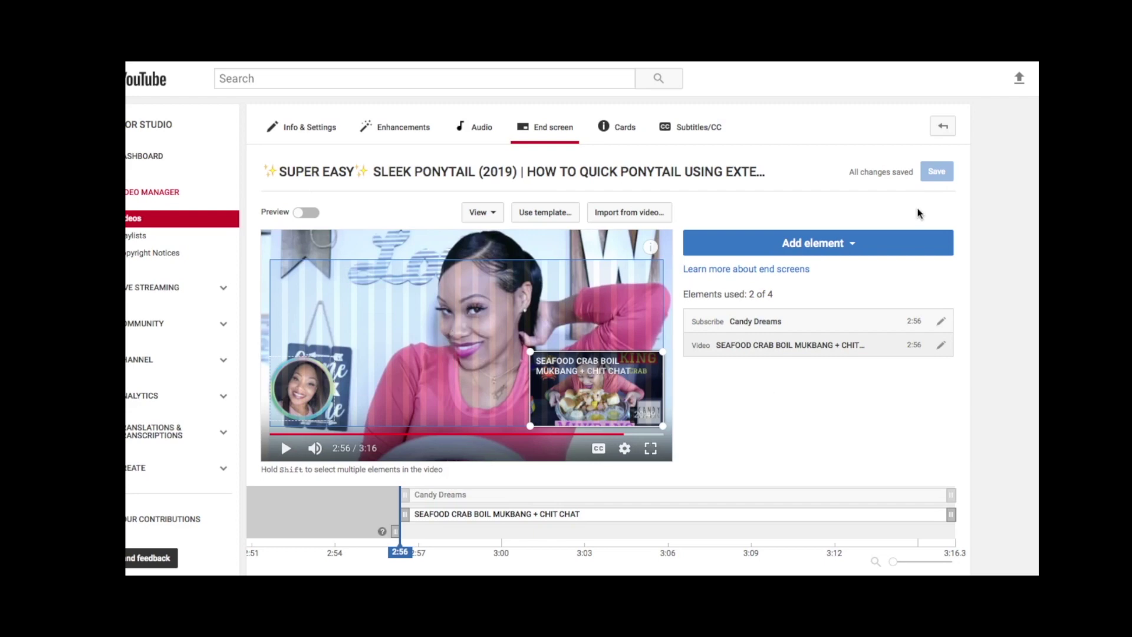
Scroll down the End screen page for the ponytail video
{"action": "scroll", "coordinate": [816, 401], "scroll_direction": "down", "scroll_amount": 1}
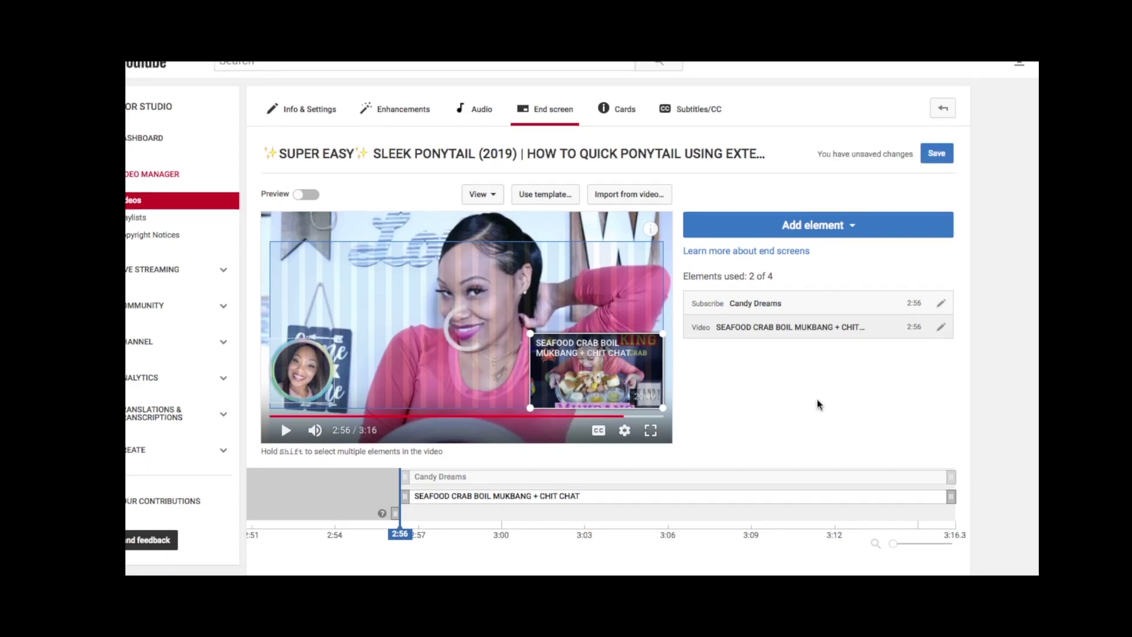